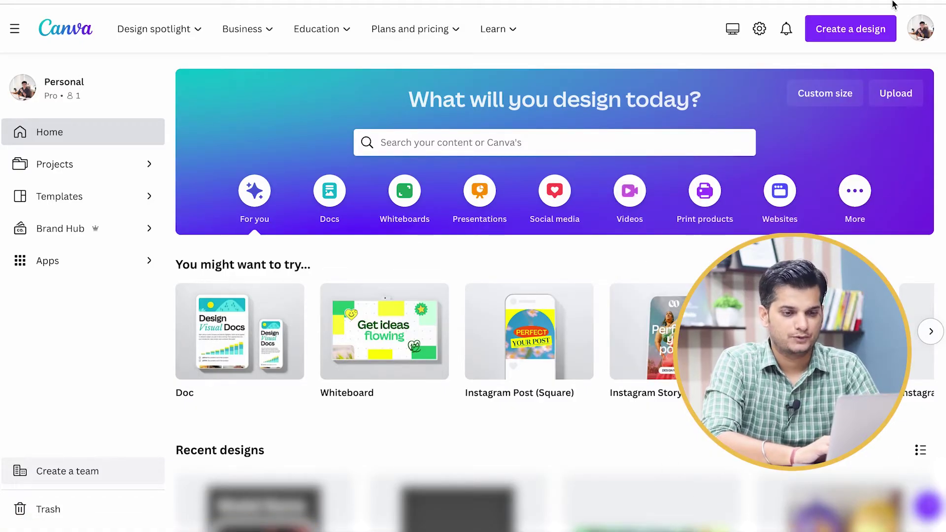
Browse the list of preset formats available for a new design.
click(871, 29)
click(655, 35)
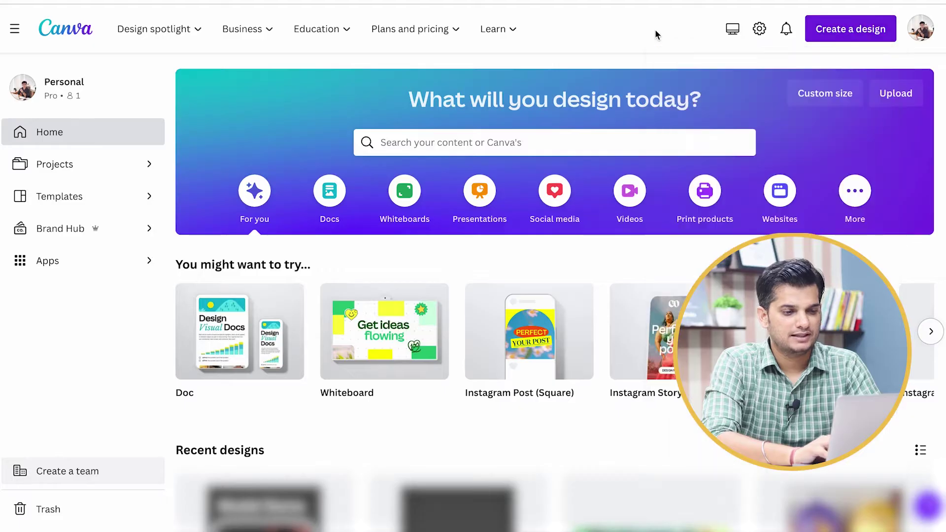
click(872, 30)
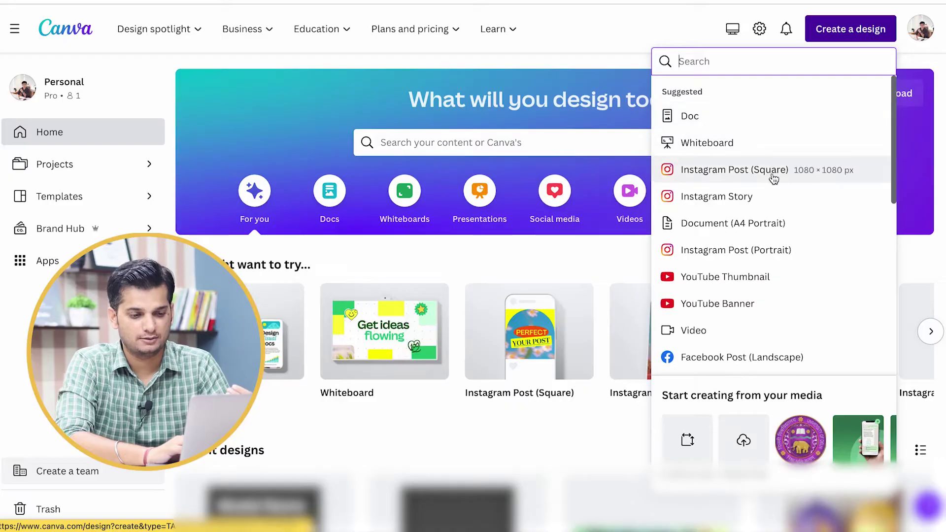
scroll(786, 165, down, 1)
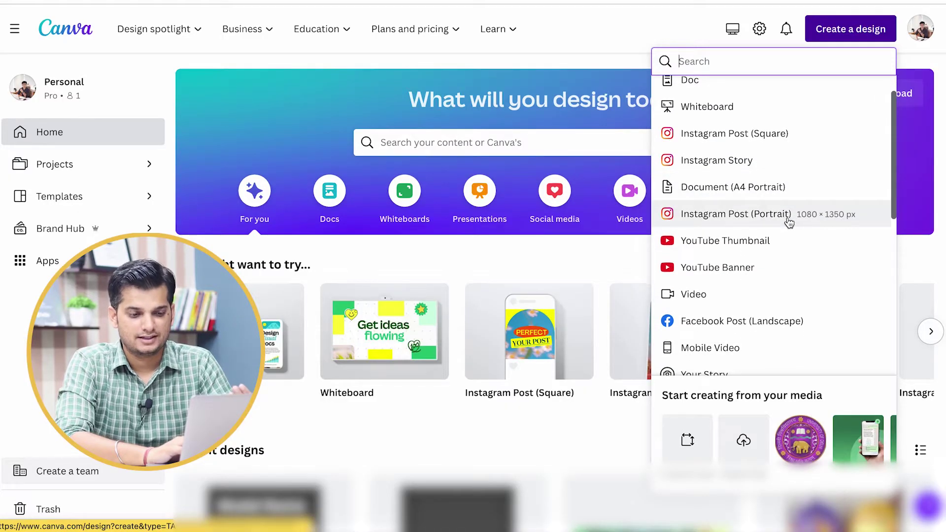
scroll(791, 225, down, 1)
scroll(789, 231, down, 1)
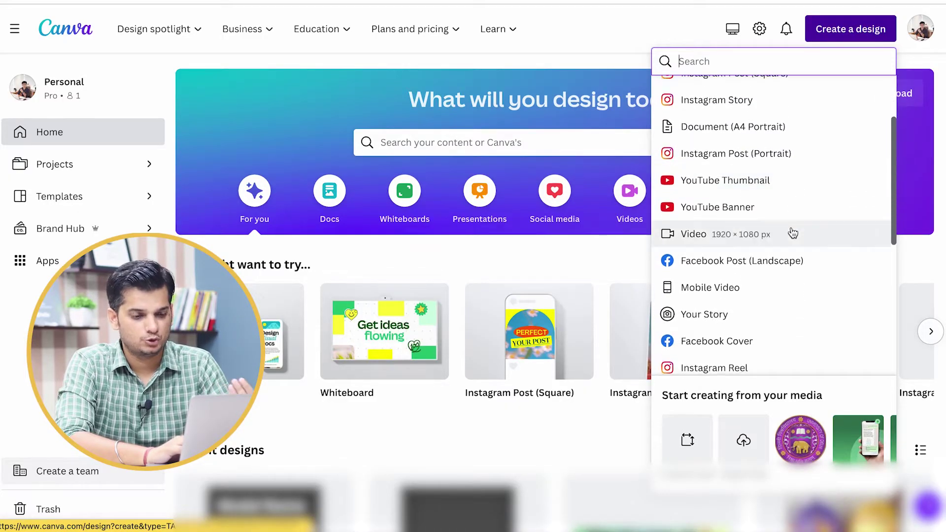
scroll(775, 199, down, 1)
scroll(777, 209, down, 5)
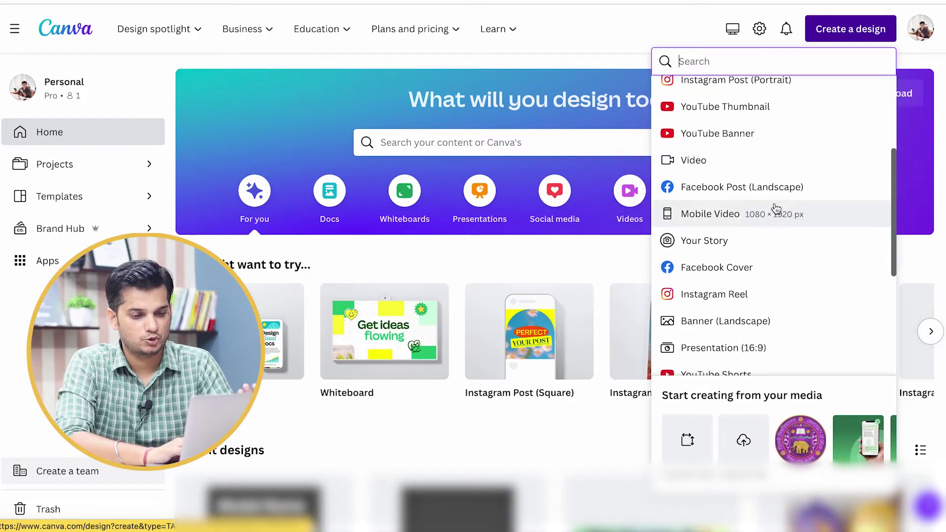
scroll(777, 209, up, 8)
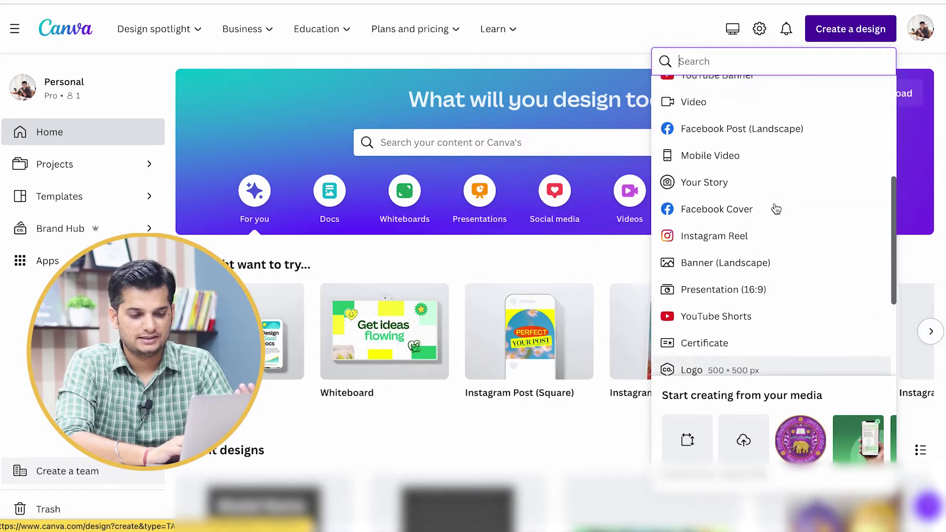
click(692, 436)
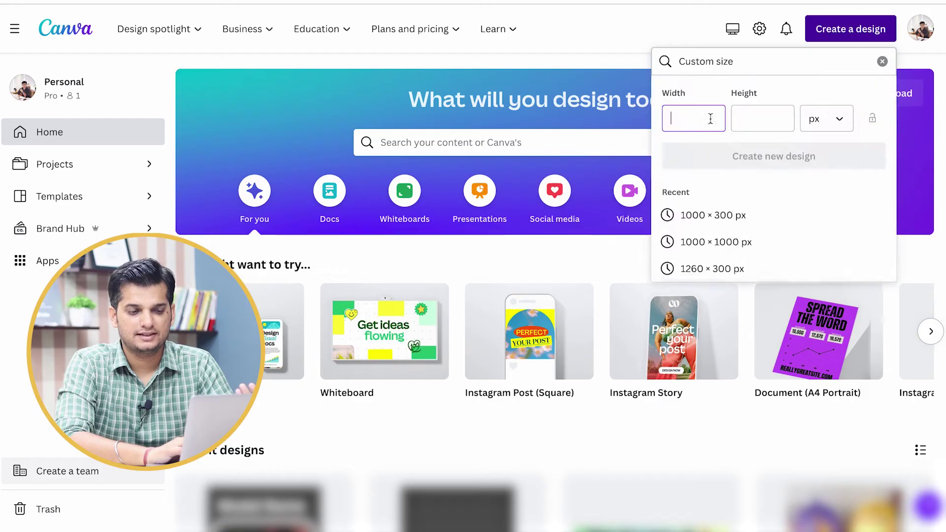
click(772, 121)
click(705, 117)
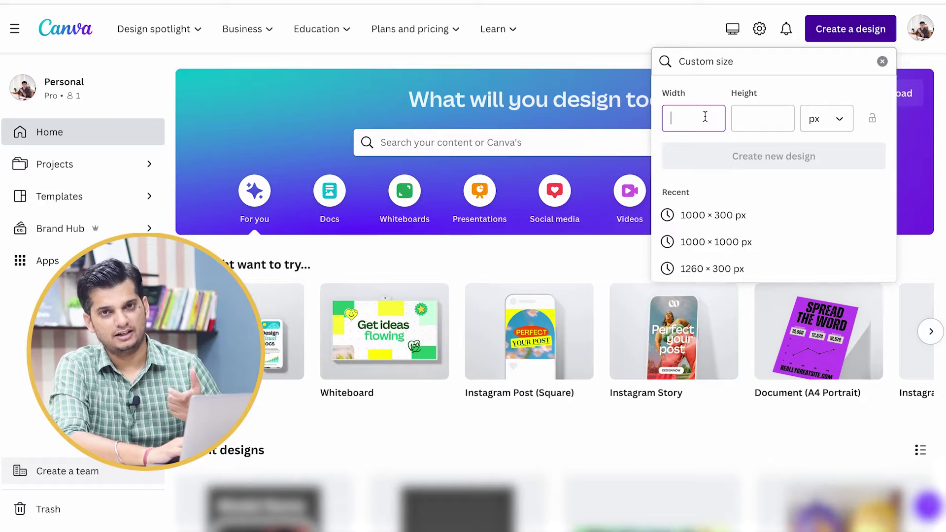
click(776, 117)
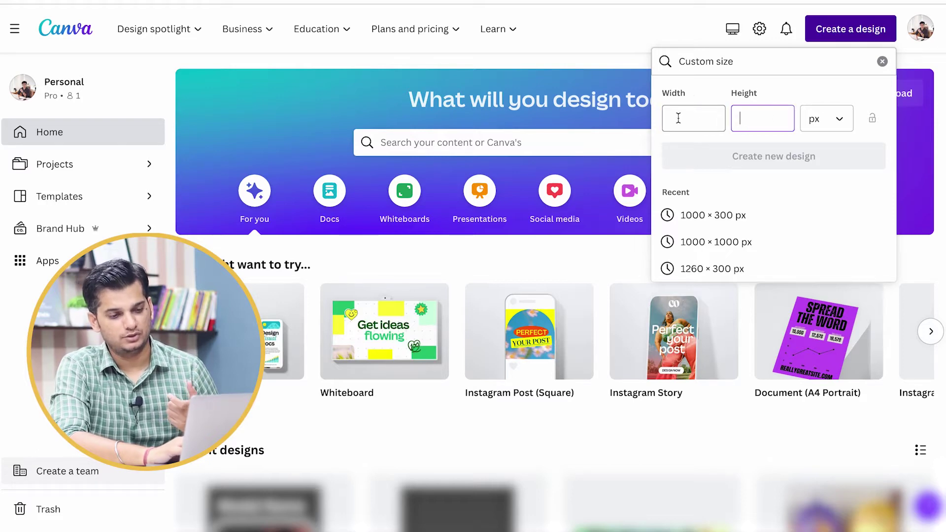
click(811, 117)
click(787, 118)
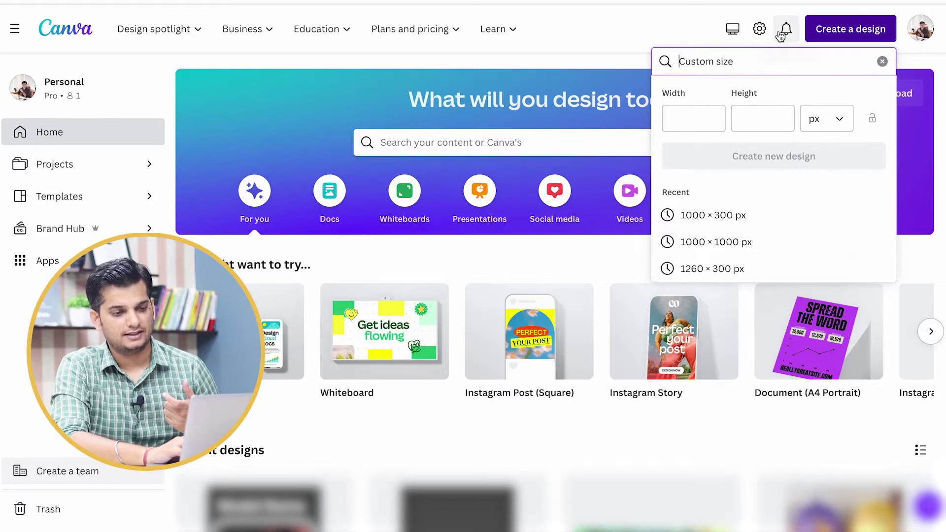
click(784, 31)
click(784, 30)
Create a new blank Instagram Post (Portrait) design, 1080 × 1350 px.
click(838, 34)
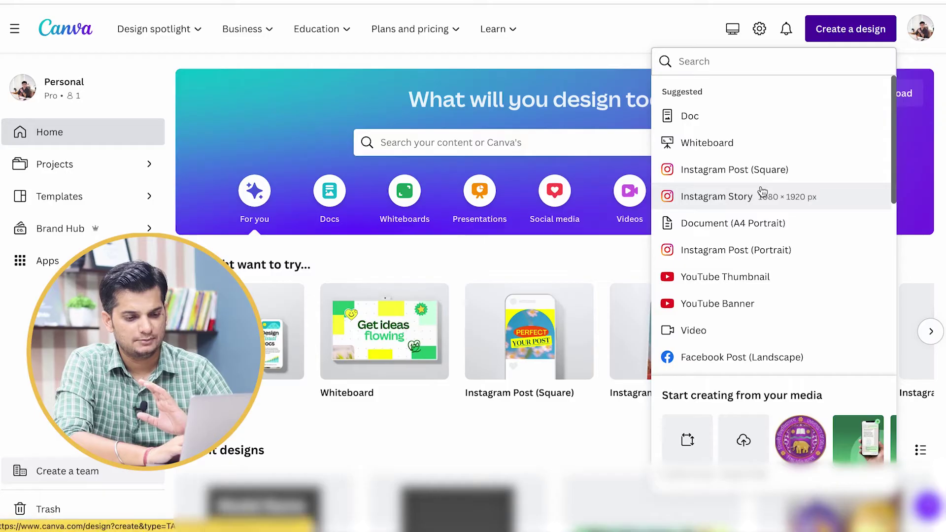
click(763, 251)
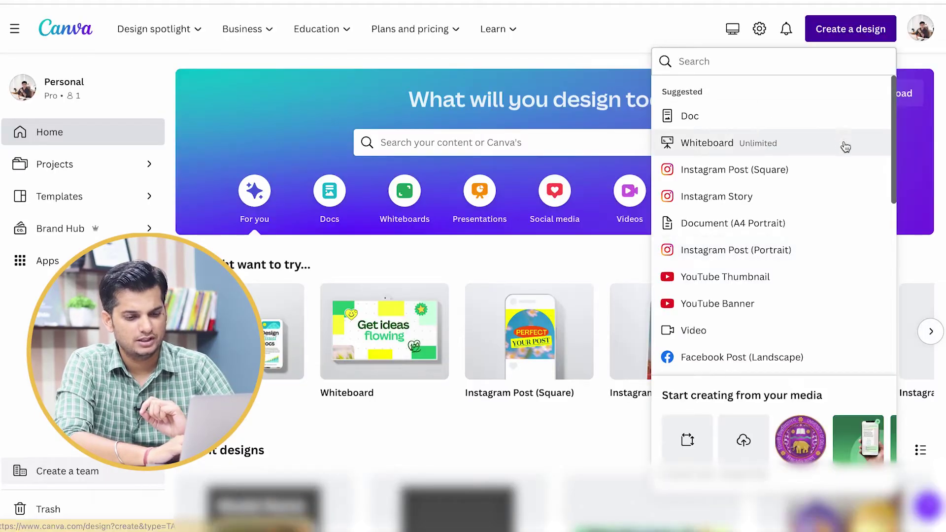
click(838, 260)
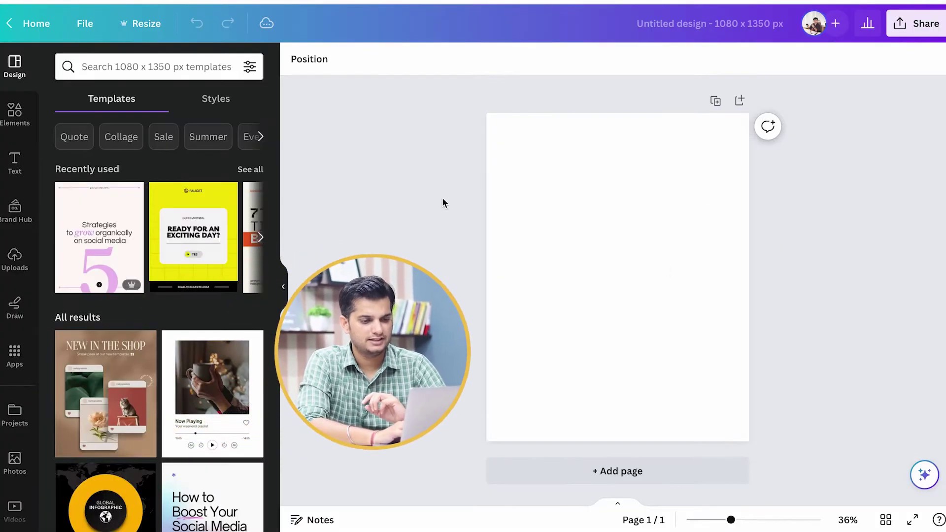
click(522, 205)
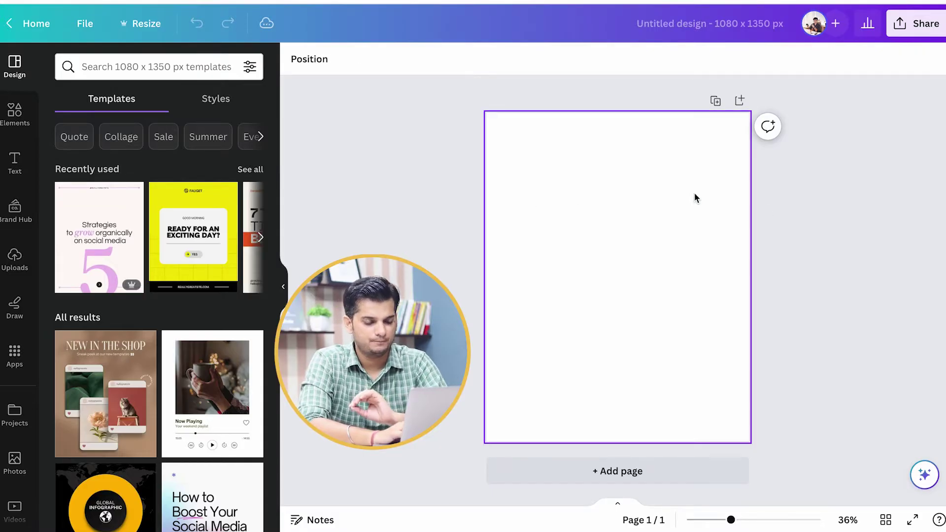
click(430, 235)
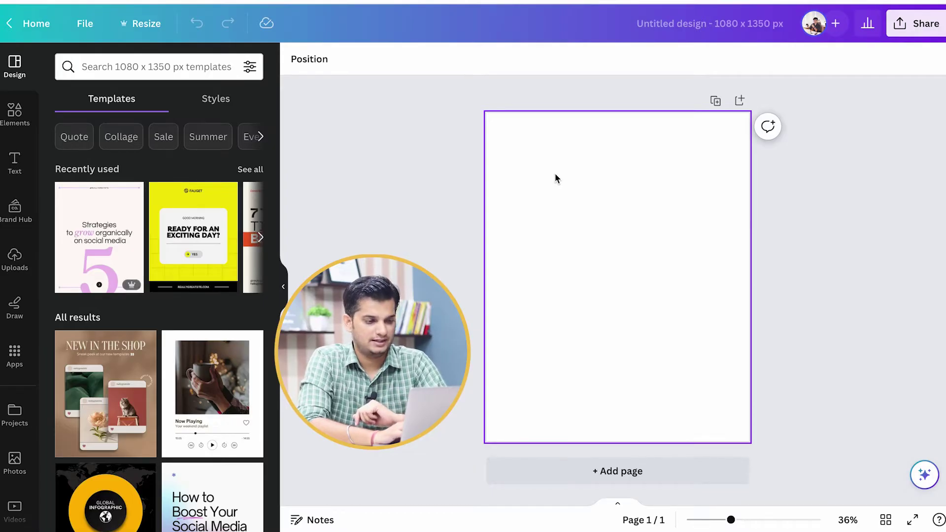
click(599, 235)
click(452, 168)
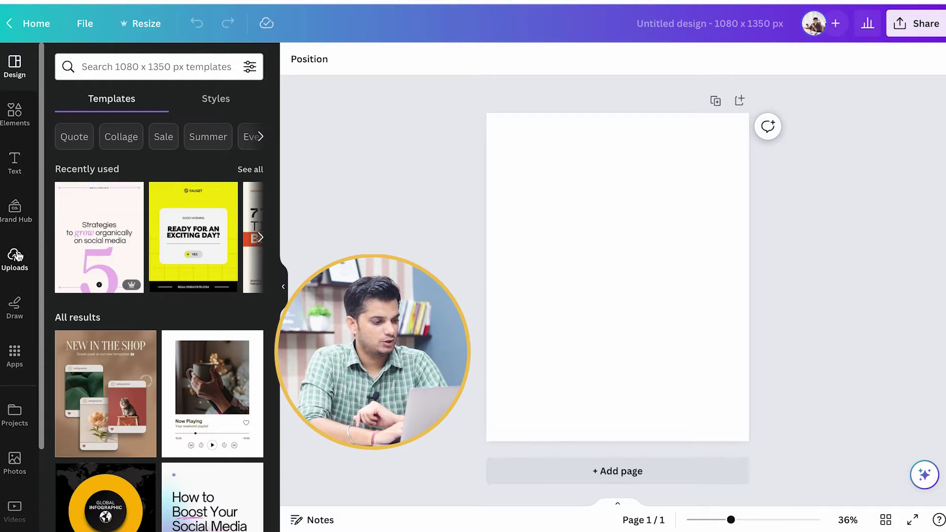
scroll(15, 357, down, 1)
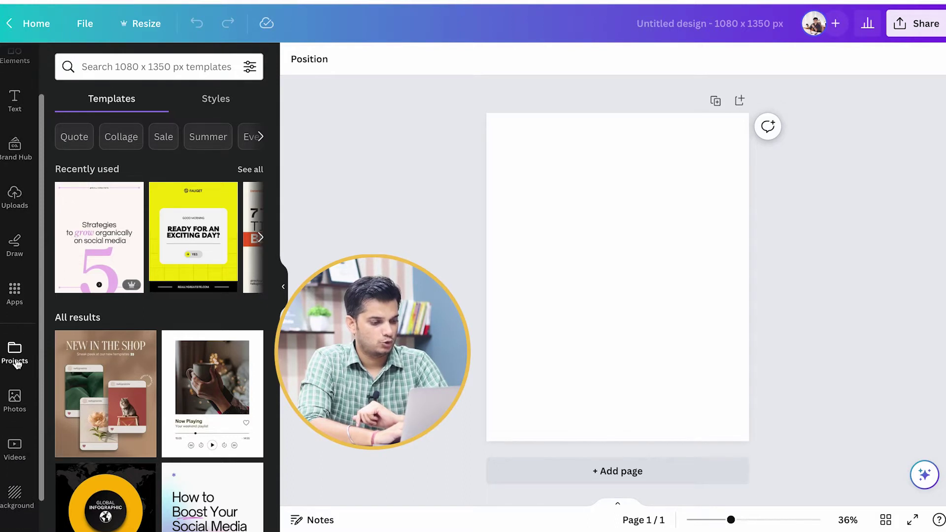
scroll(15, 397, up, 1)
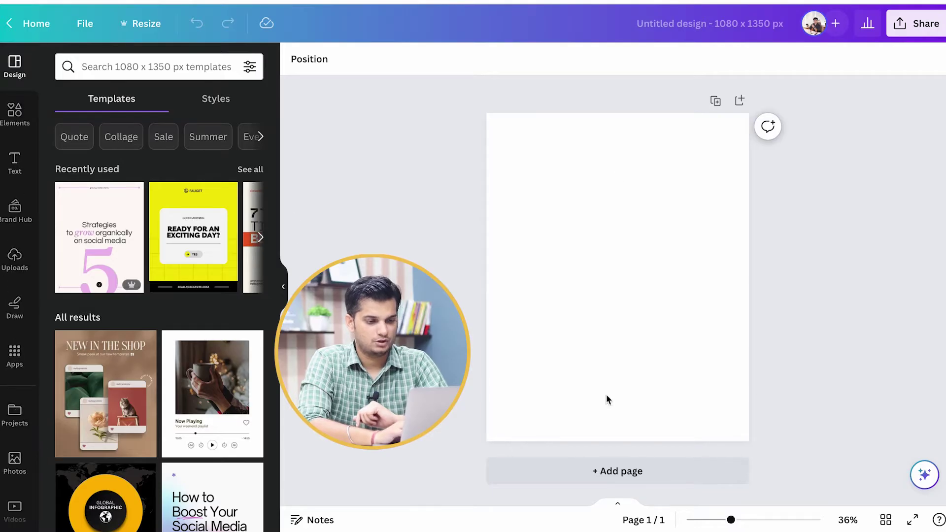
click(619, 176)
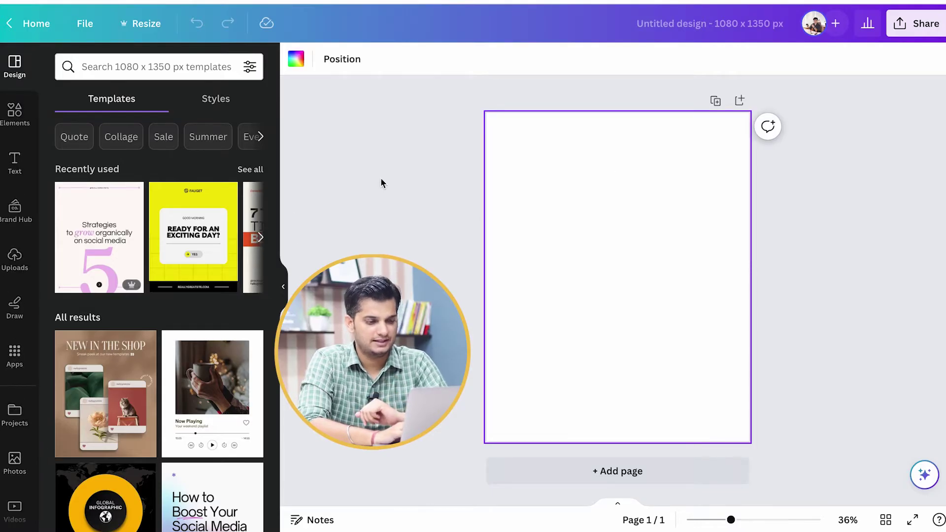
click(417, 184)
click(503, 195)
click(465, 208)
click(530, 211)
click(384, 136)
Set the blank page's background to the dark gray default solid color.
click(565, 161)
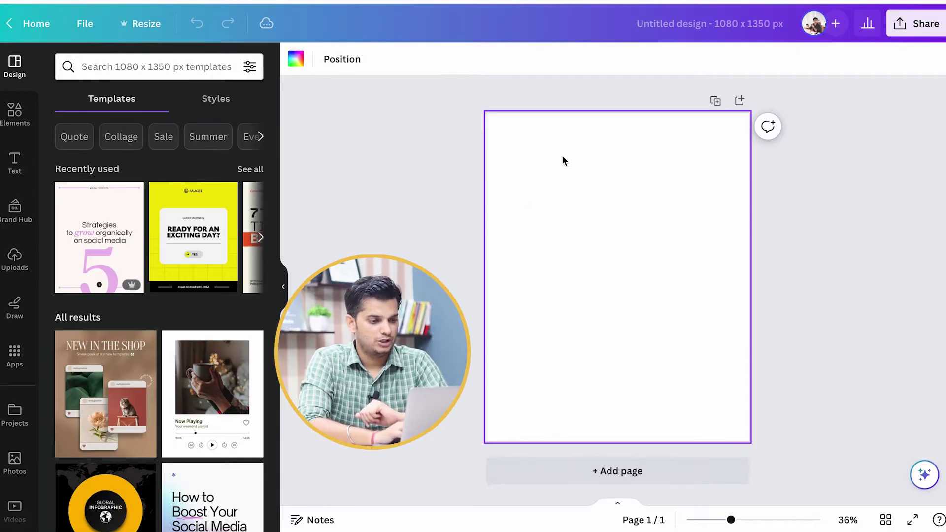
click(296, 58)
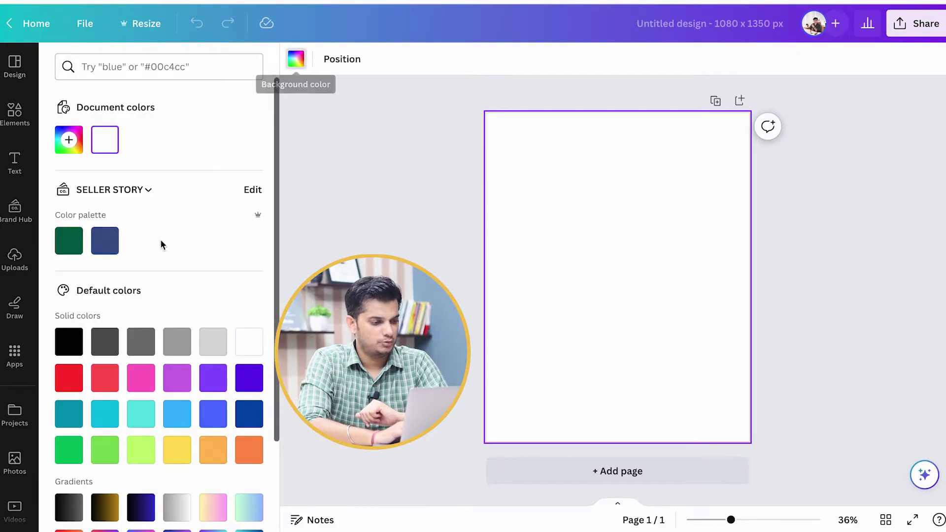
scroll(160, 298, down, 1)
click(131, 269)
click(104, 262)
click(402, 240)
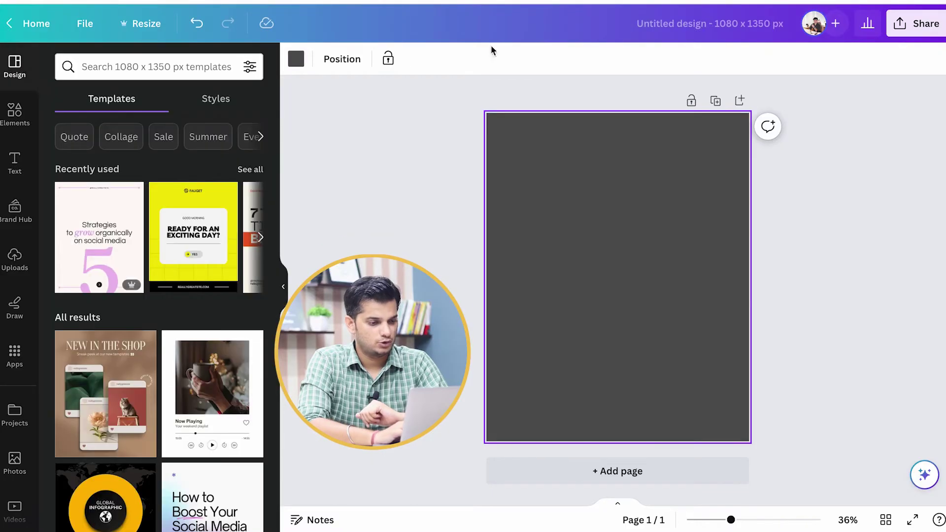
Try the uploaded photo of the hand-held patterned shirt on the page, enlarge it to cover most of the page, and delete it.
click(618, 187)
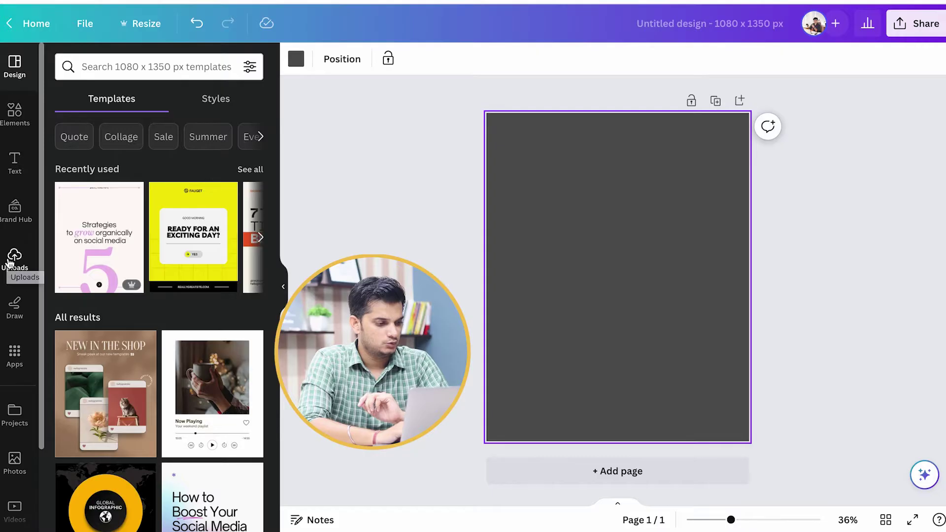
click(15, 261)
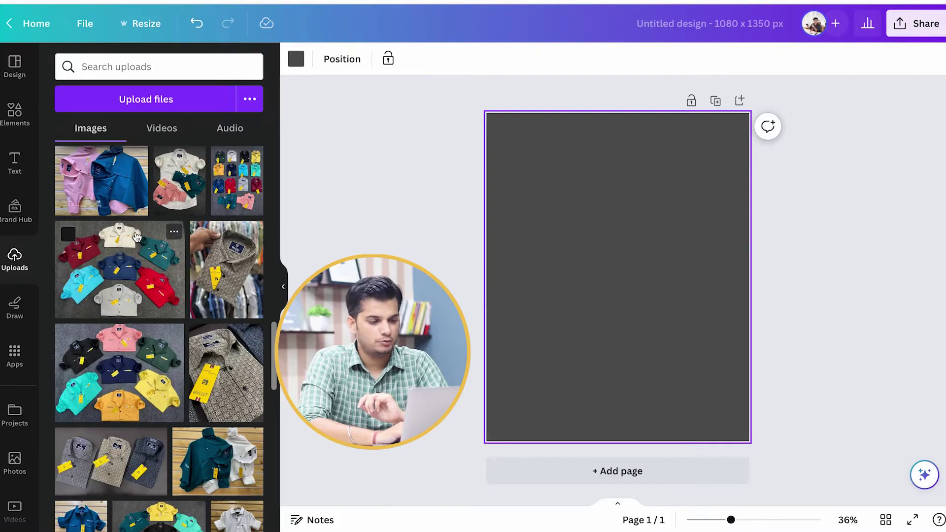
click(241, 280)
drag(615, 266, 601, 246)
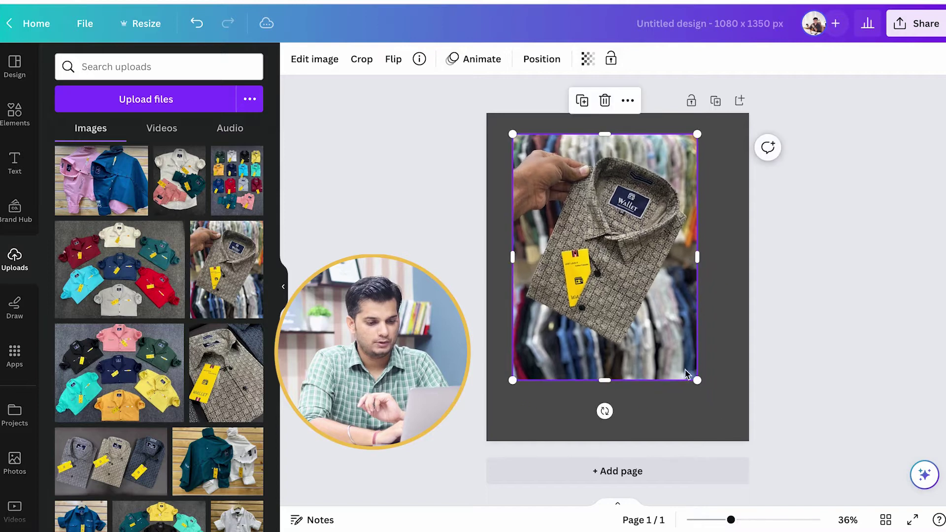
drag(698, 380, 719, 413)
drag(649, 310, 651, 310)
click(728, 310)
click(689, 279)
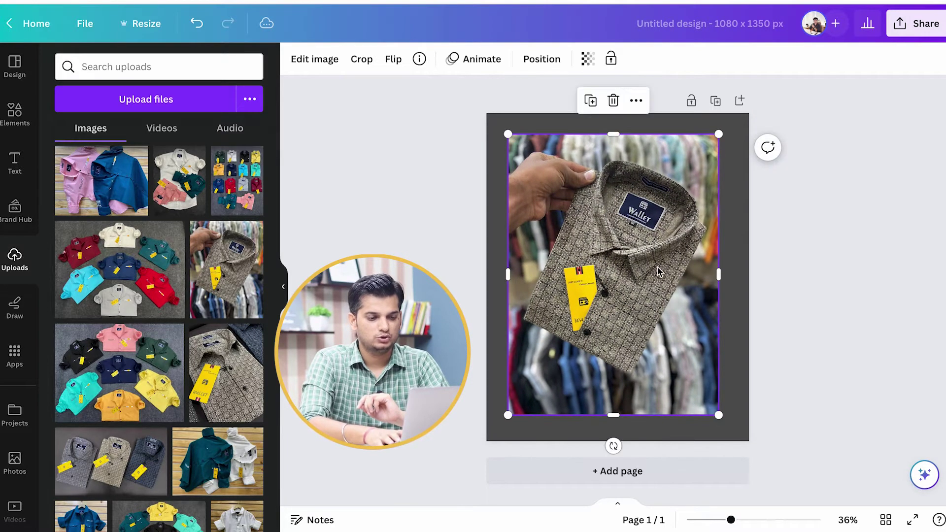
key(Delete)
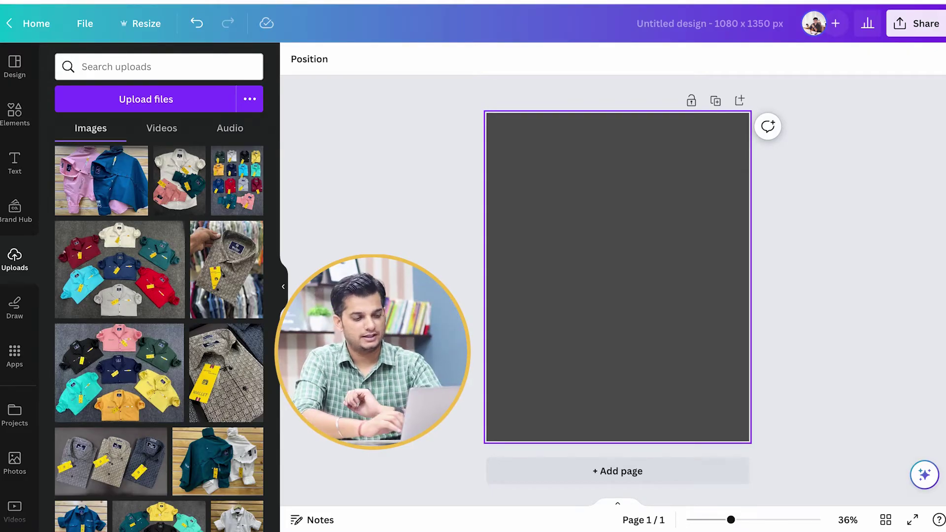
Add the hand-held shirt photo, shrink it to about half the page height and place it in the page's upper-left area.
click(228, 257)
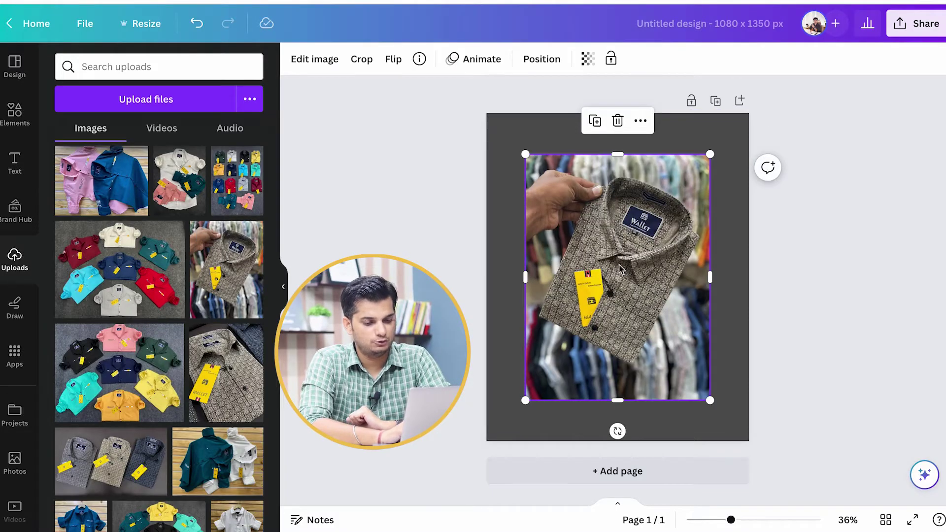
drag(712, 403, 644, 315)
drag(587, 246, 558, 207)
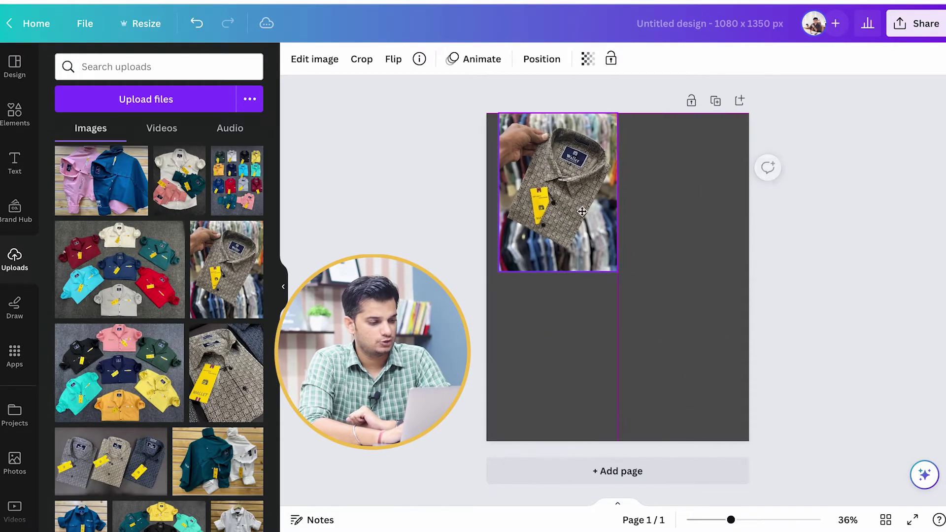
click(458, 262)
Try the uploaded photo of the circle of colored folded shirts on the page's lower part, and delete both photos.
click(120, 253)
drag(637, 258, 643, 323)
key(Delete)
click(567, 210)
key(Delete)
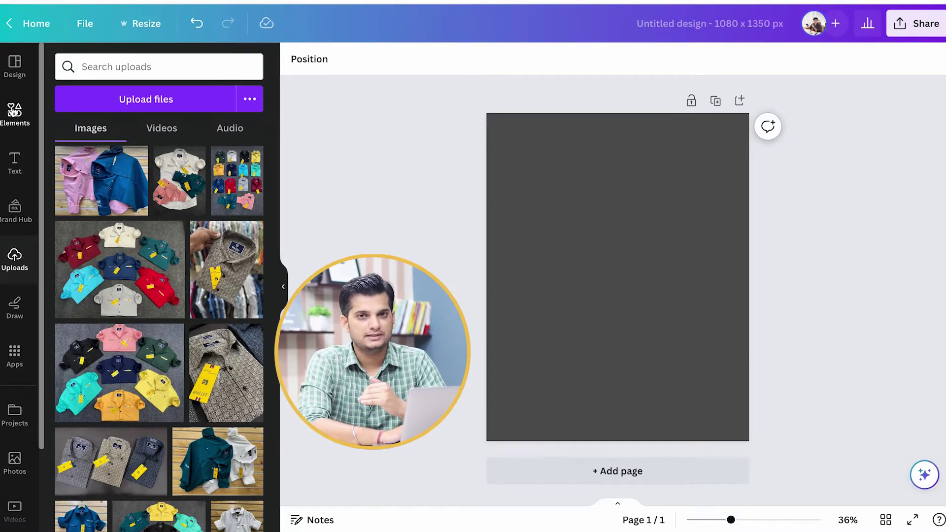
Search the elements for "frame" and add the rounded-square frame with a border to the page.
click(14, 111)
click(123, 66)
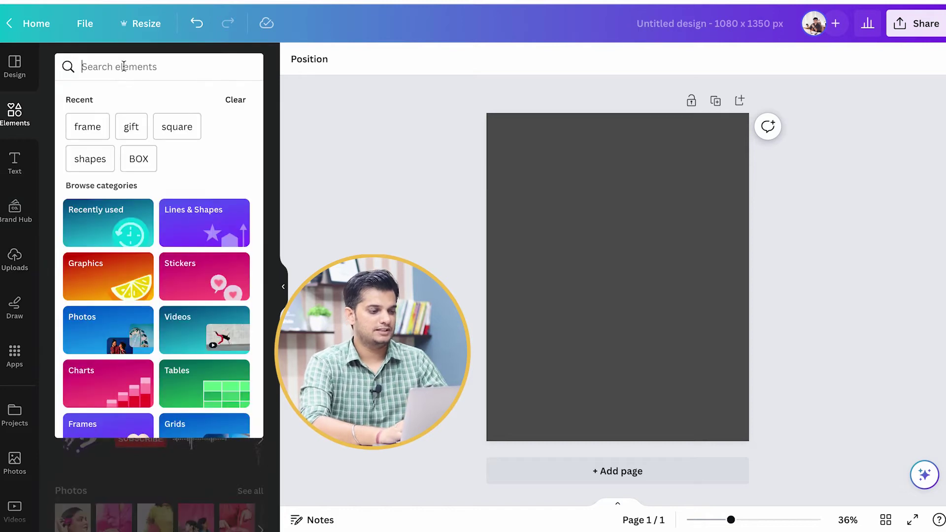
text(frame)
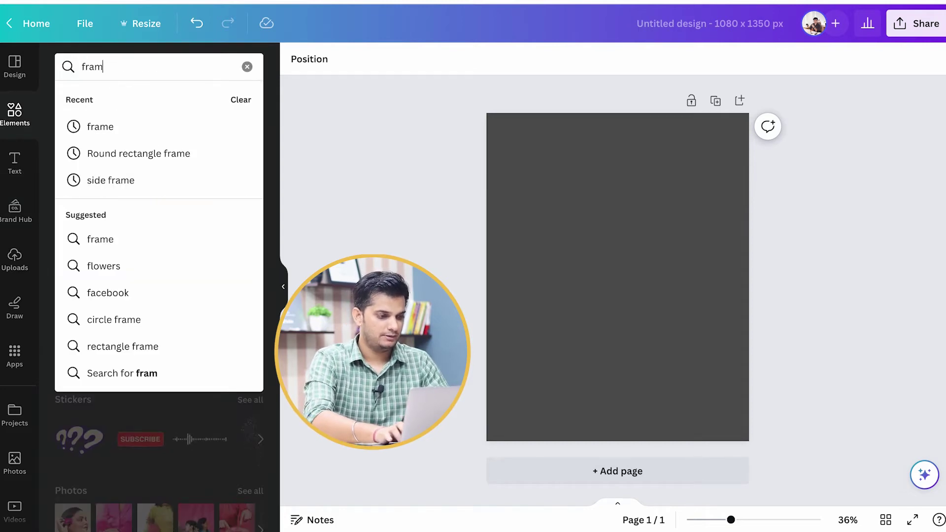
key(Return)
click(247, 176)
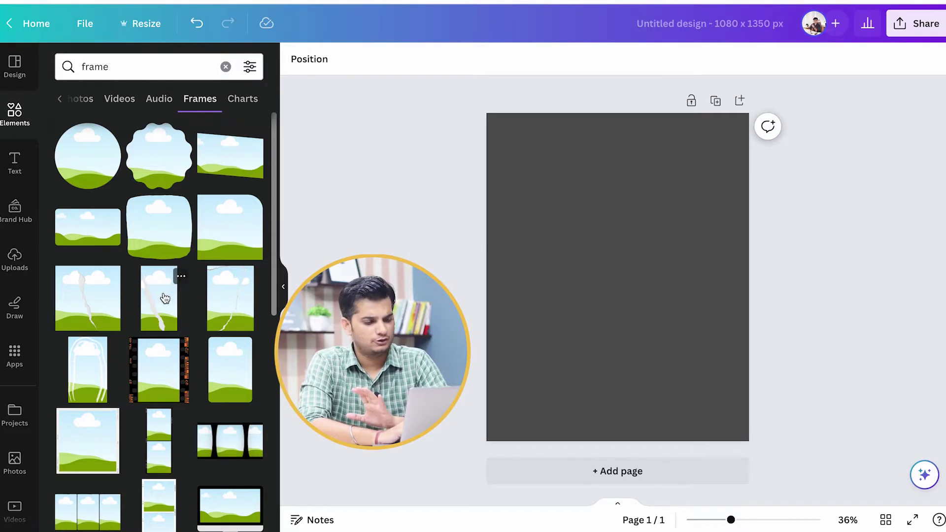
scroll(171, 296, down, 5)
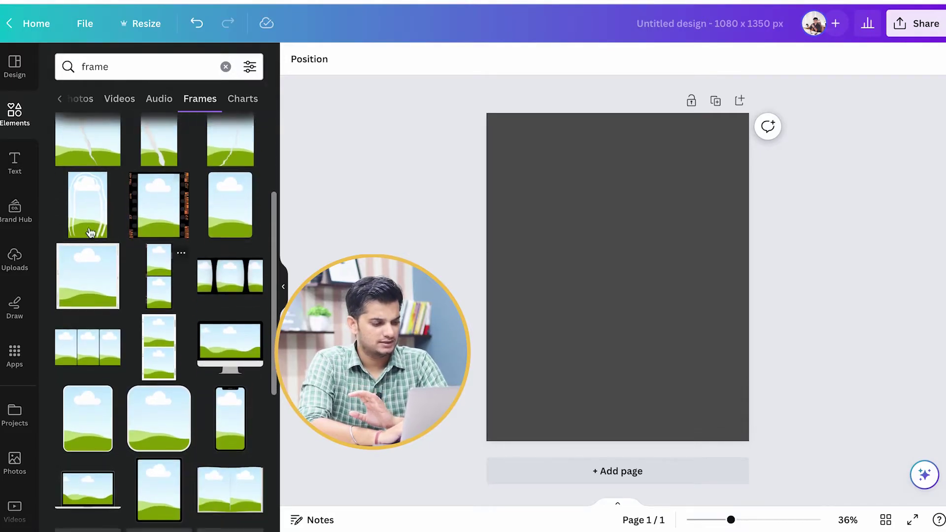
scroll(131, 309, down, 1)
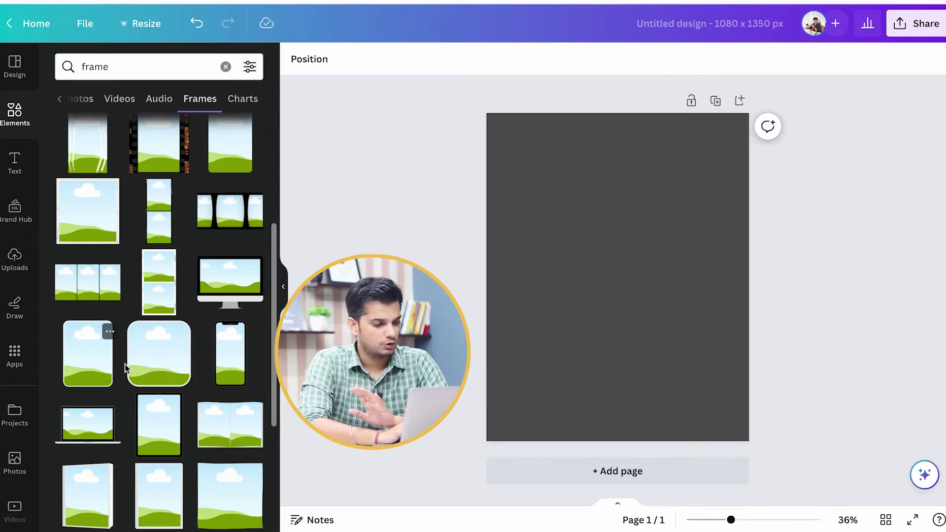
click(163, 359)
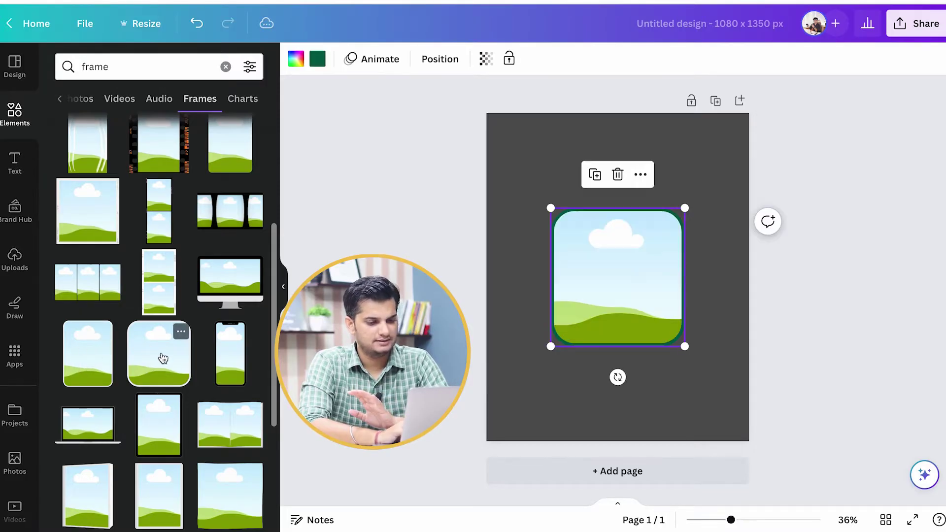
Enlarge the rounded-square frame to cover most of the page's width and center it on the page.
drag(604, 279, 559, 221)
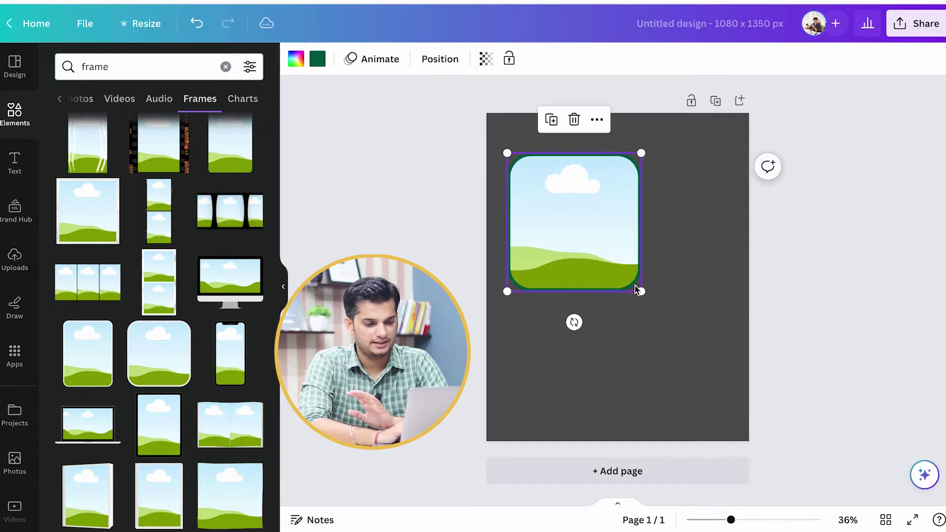
drag(641, 292, 676, 271)
click(813, 274)
Change the frame's border color to white.
click(651, 267)
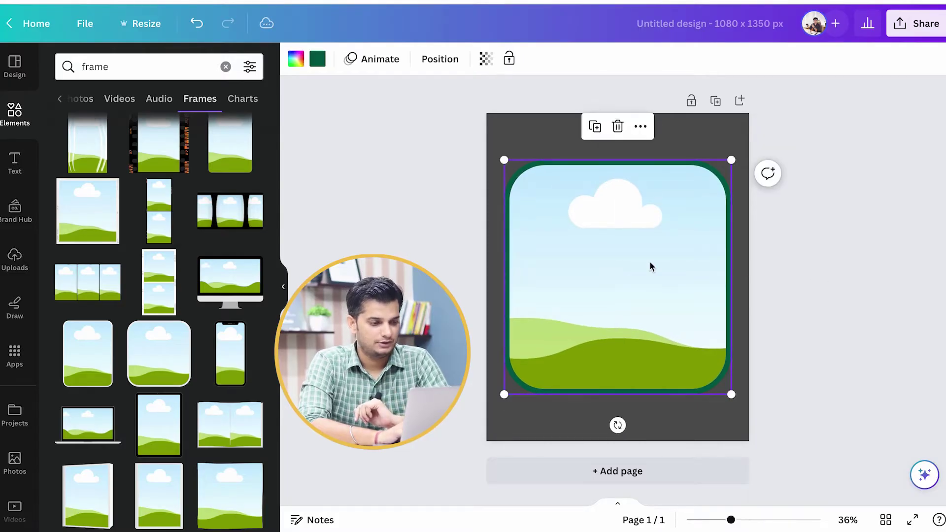
click(318, 58)
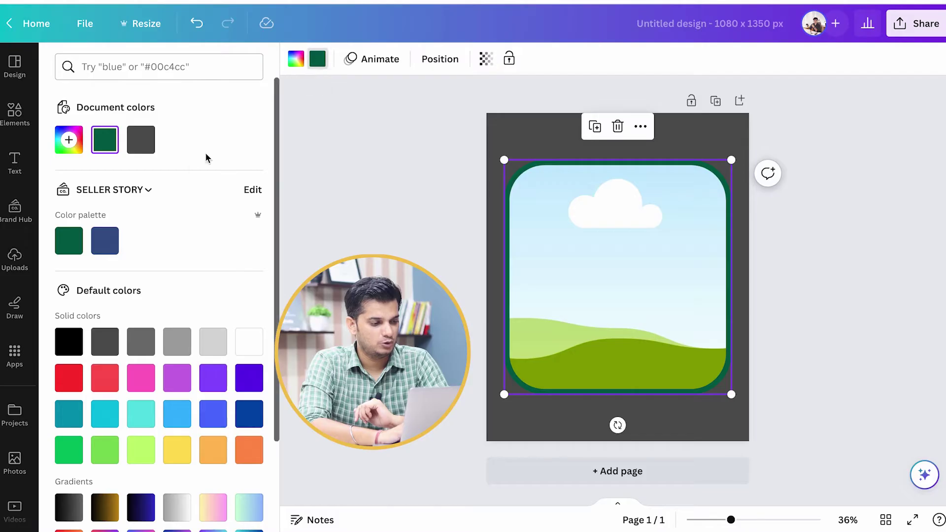
click(249, 341)
key(Escape)
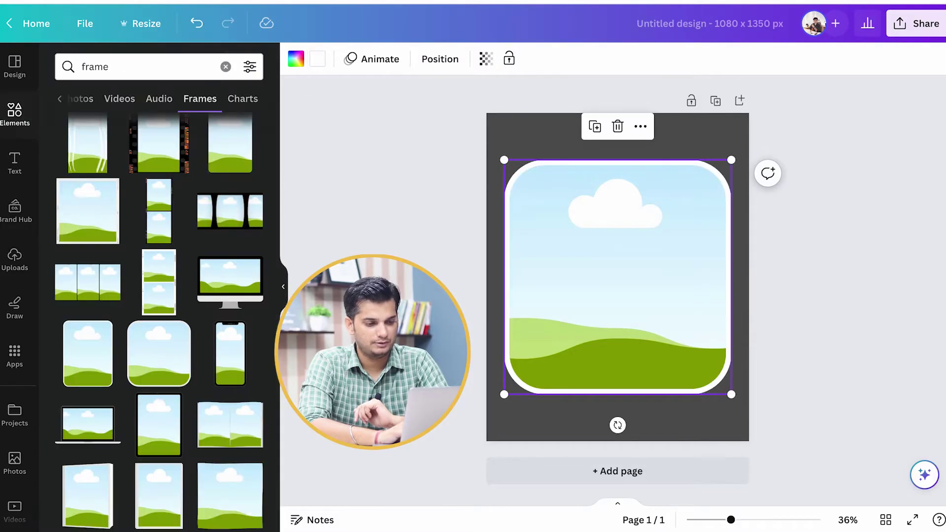
click(815, 232)
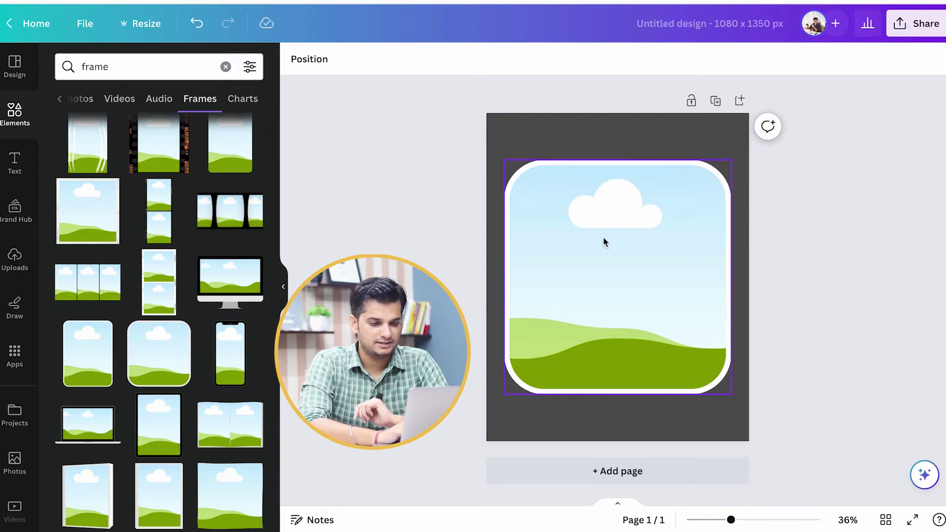
Shrink the frame slightly, center it horizontally and move it a little below the page's middle.
click(630, 245)
drag(734, 157, 725, 164)
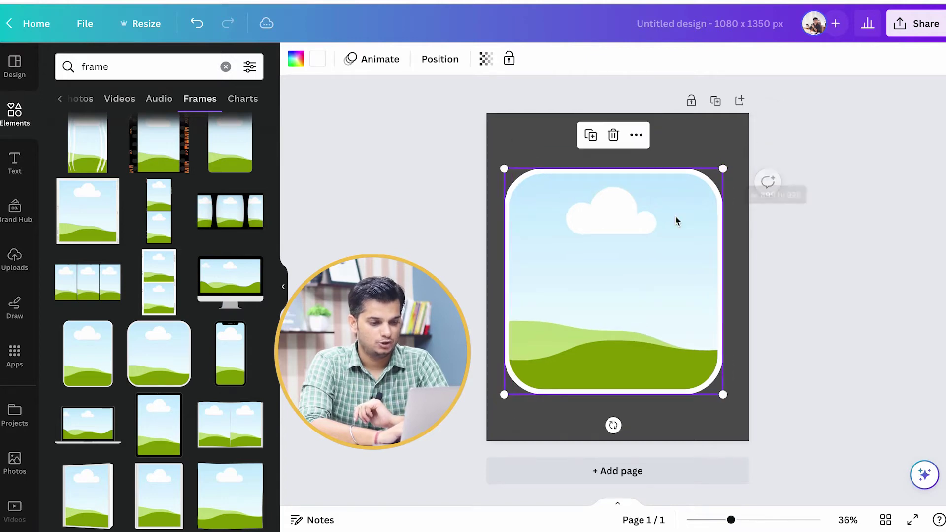
drag(649, 234, 653, 231)
click(837, 273)
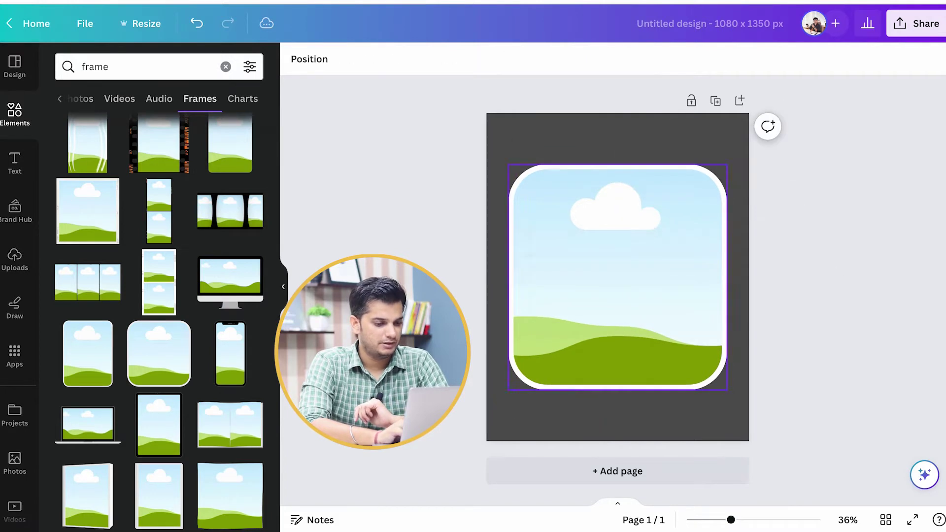
drag(630, 300, 630, 308)
click(838, 330)
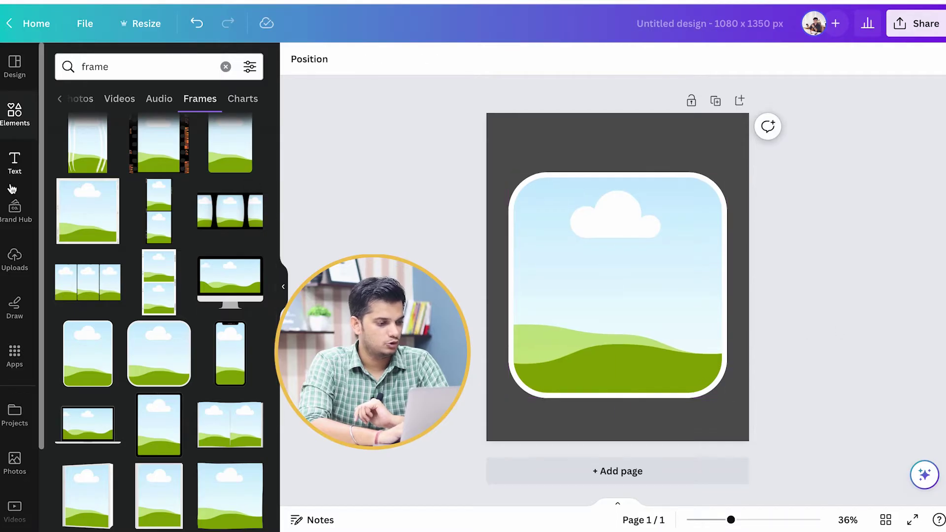
Upload the three images main-image-6.jpeg, main-image-4.jpeg and main-image-1.jpeg.
click(14, 254)
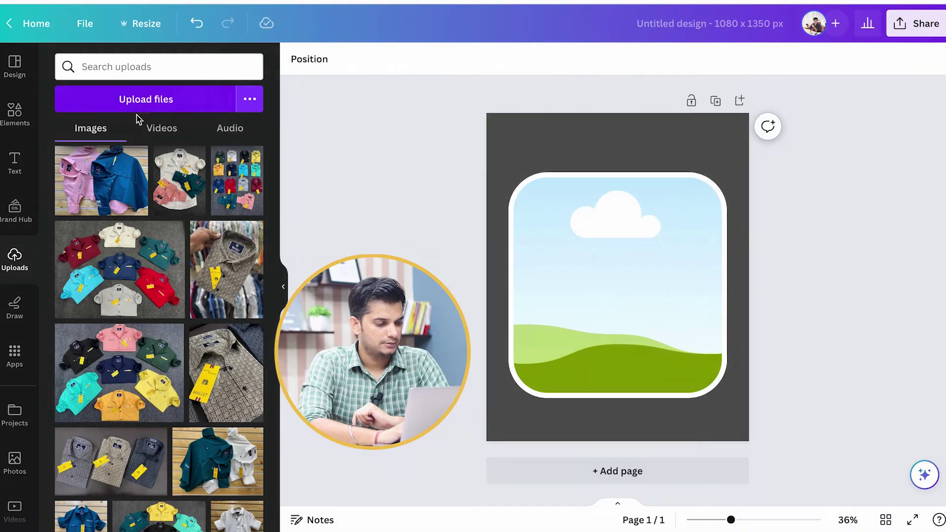
click(148, 100)
key(super+a)
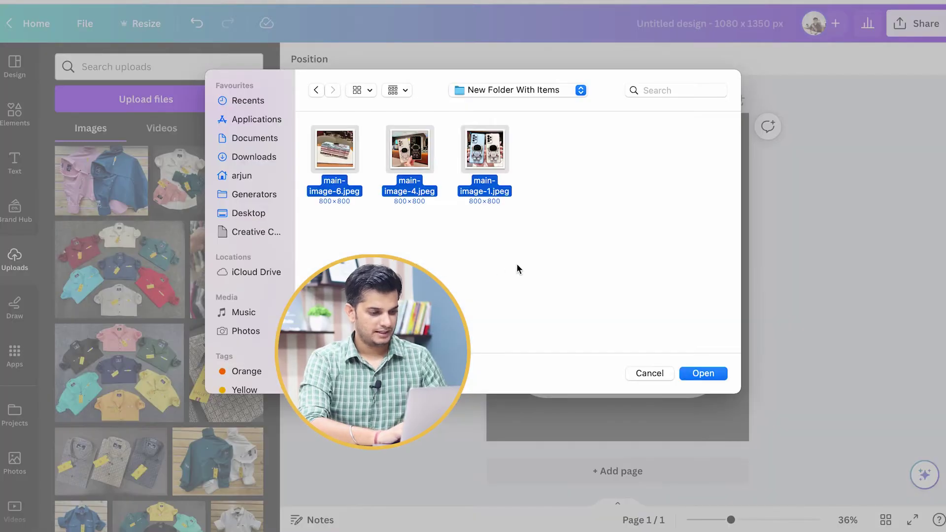
click(703, 374)
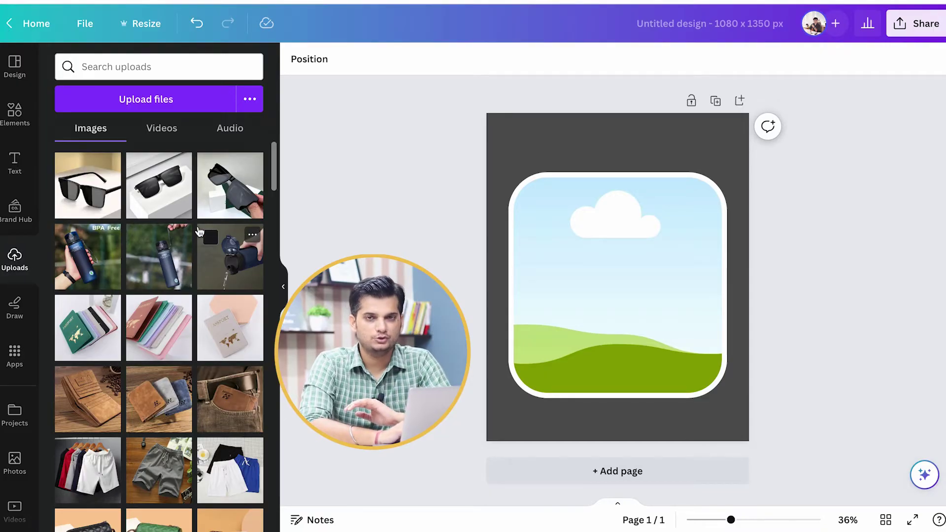
Find the uploaded close-up photo of the brown-strap wristwatch with the sale price tag and fill the frame with it.
scroll(199, 231, down, 10)
scroll(199, 232, up, 10)
scroll(199, 232, down, 3)
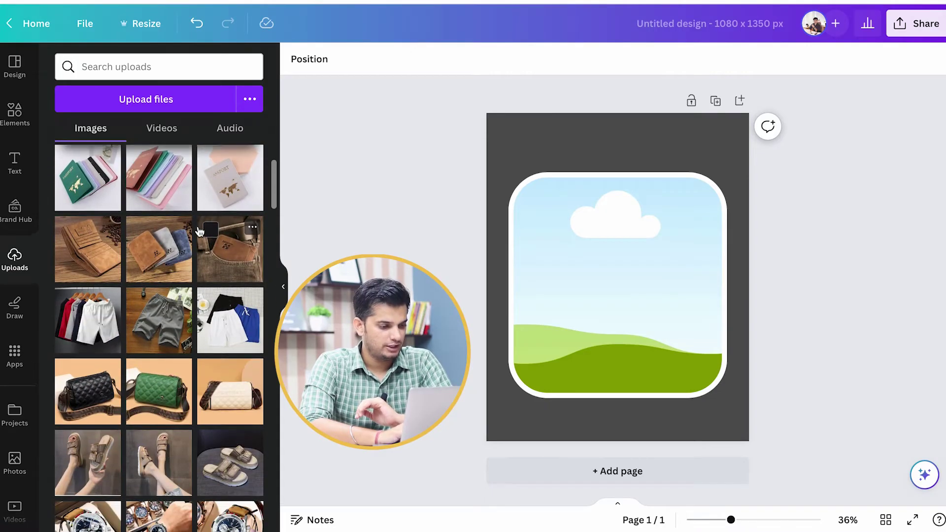
scroll(199, 231, down, 3)
scroll(241, 394, up, 1)
click(241, 394)
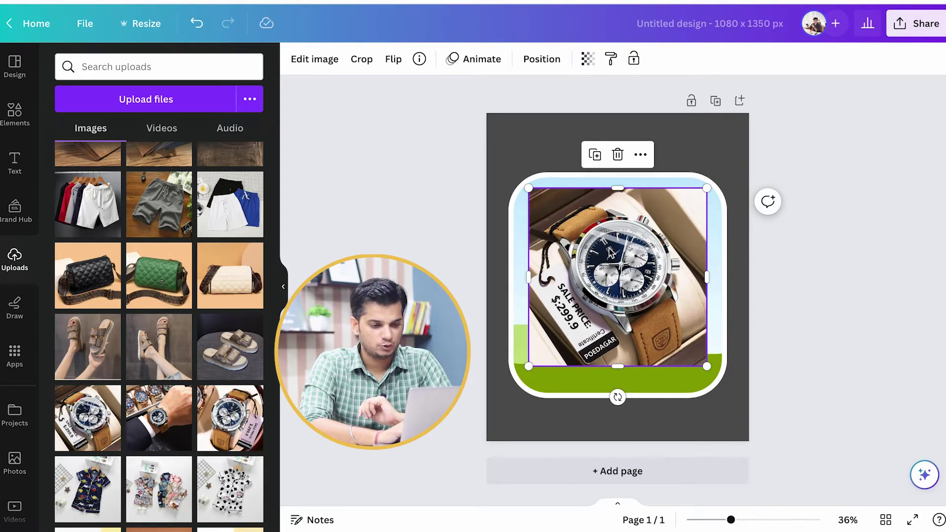
drag(610, 253, 616, 257)
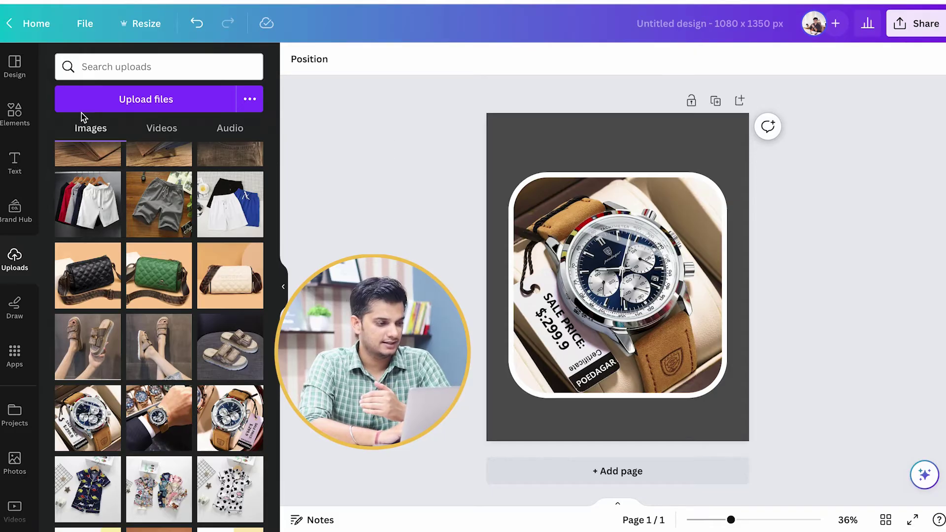
Add a heading reading "STYLISH WATCH" centered above the framed watch photo.
click(22, 162)
click(133, 226)
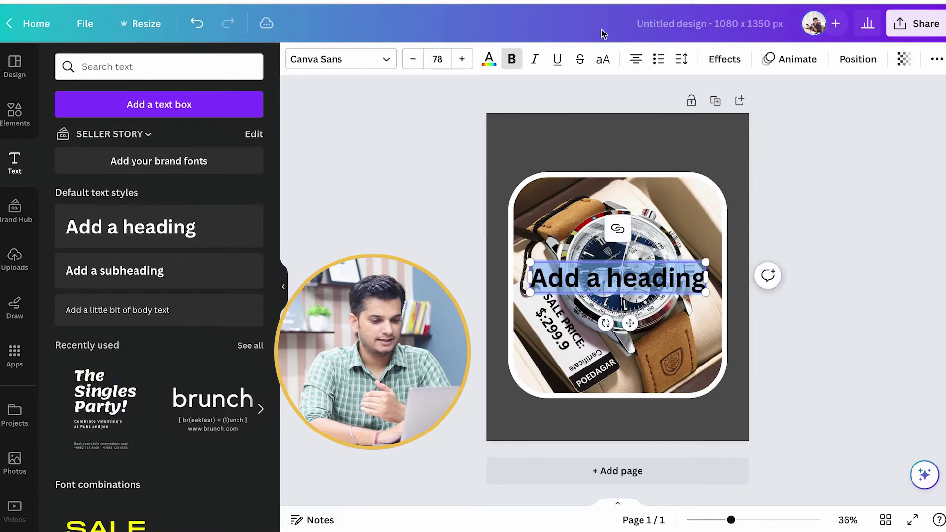
click(808, 268)
drag(682, 272, 683, 134)
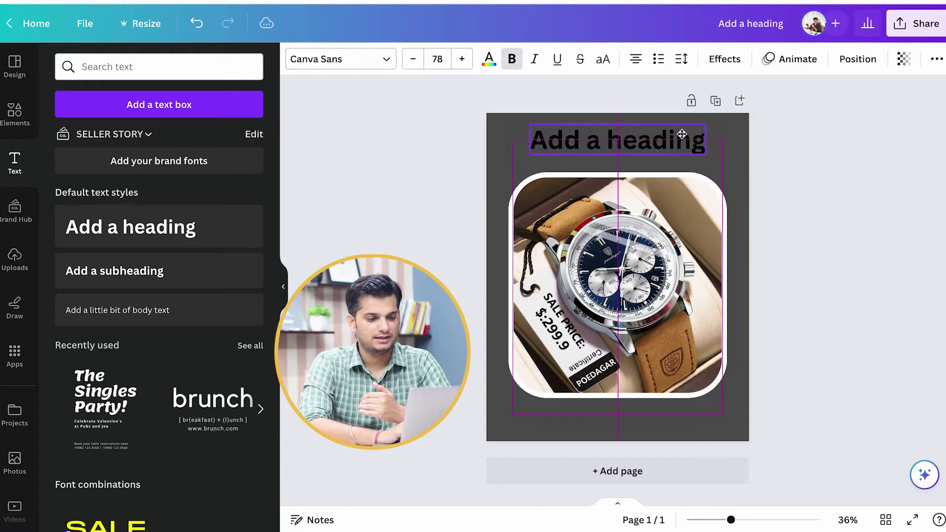
double_click(682, 134)
text(STYLISH WATCH)
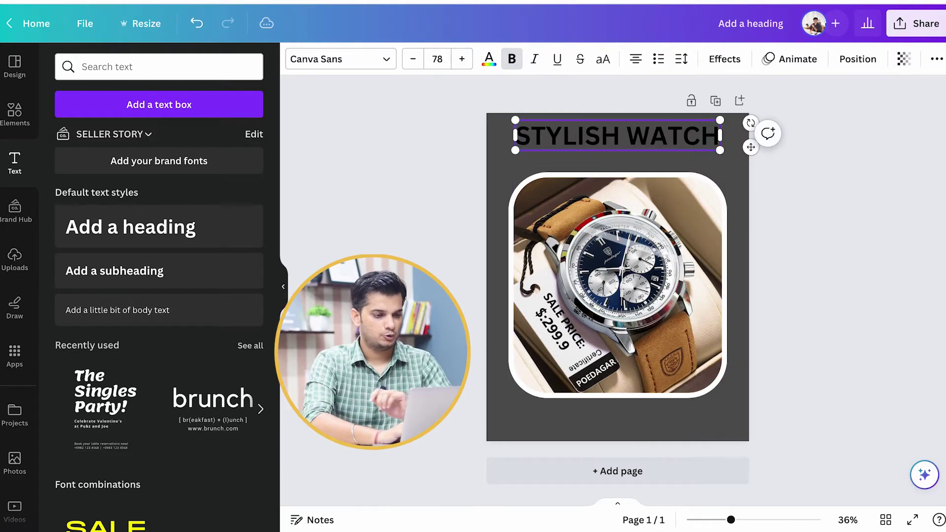
Color the STYLISH WATCH heading white and move the framed photo slightly further down the page.
click(490, 59)
click(420, 188)
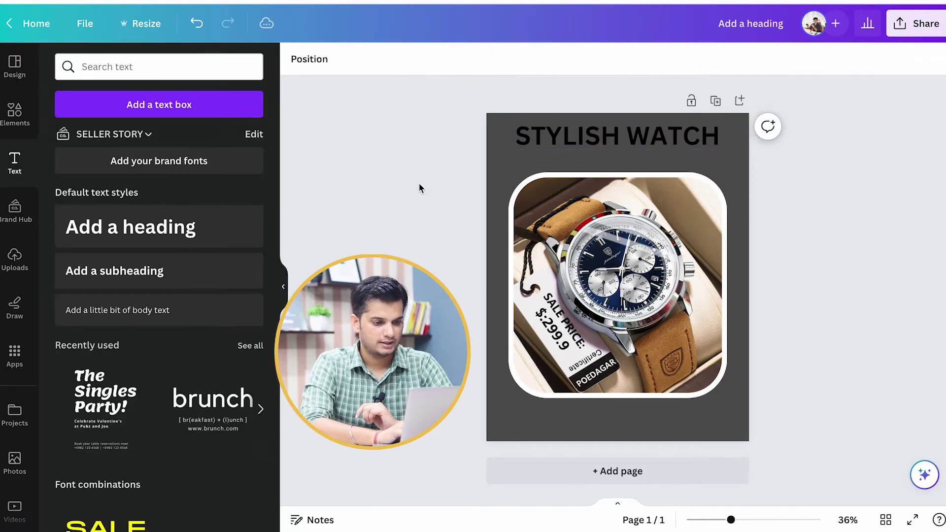
click(562, 143)
click(489, 58)
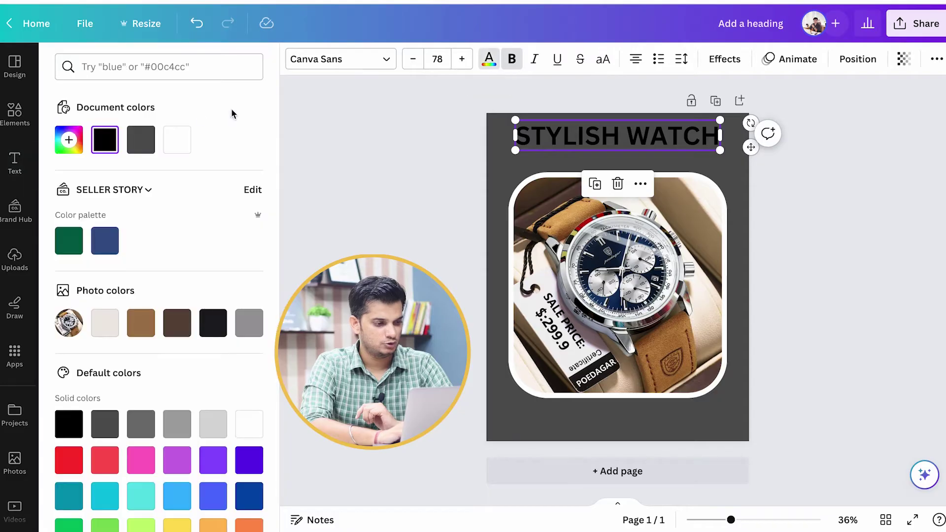
click(177, 144)
click(404, 159)
drag(622, 266, 622, 283)
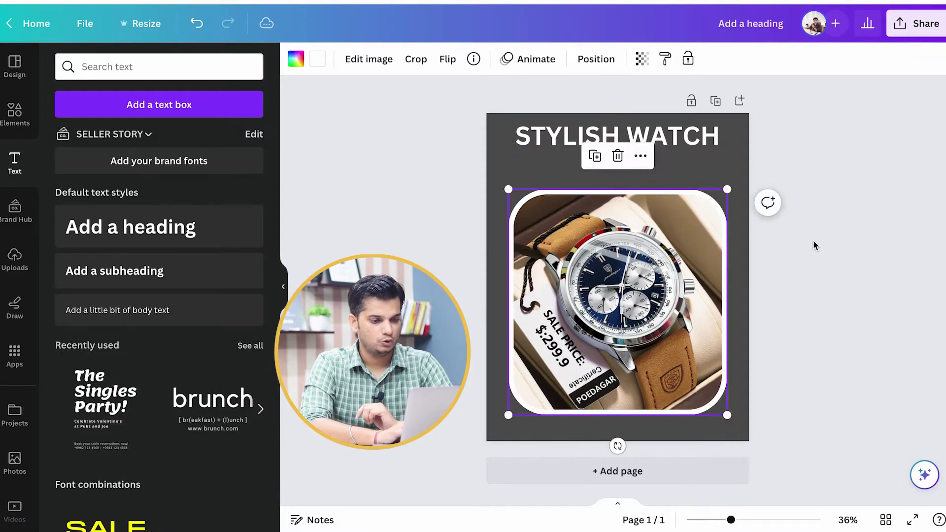
click(814, 245)
Duplicate the STYLISH WATCH heading and change the copy's text to "MODEL NO. AA11" in uppercase.
click(601, 148)
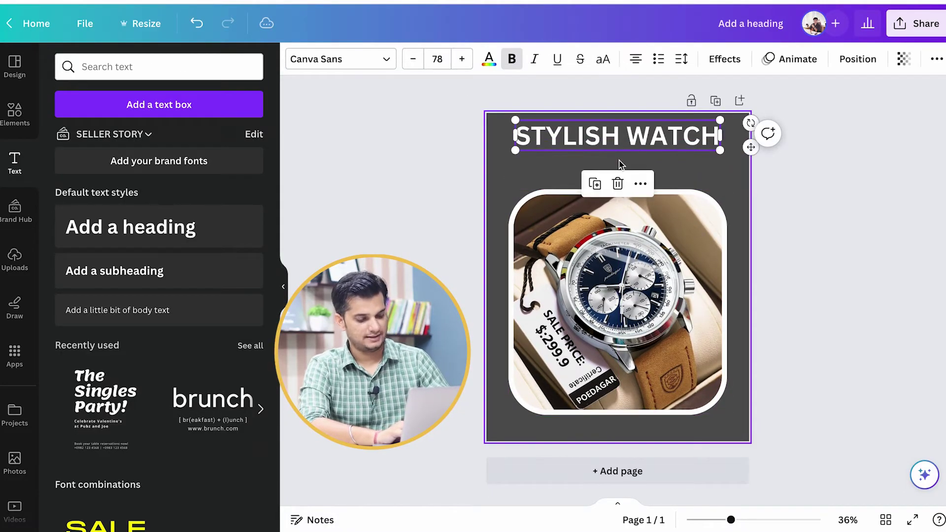
key(ctrl+d)
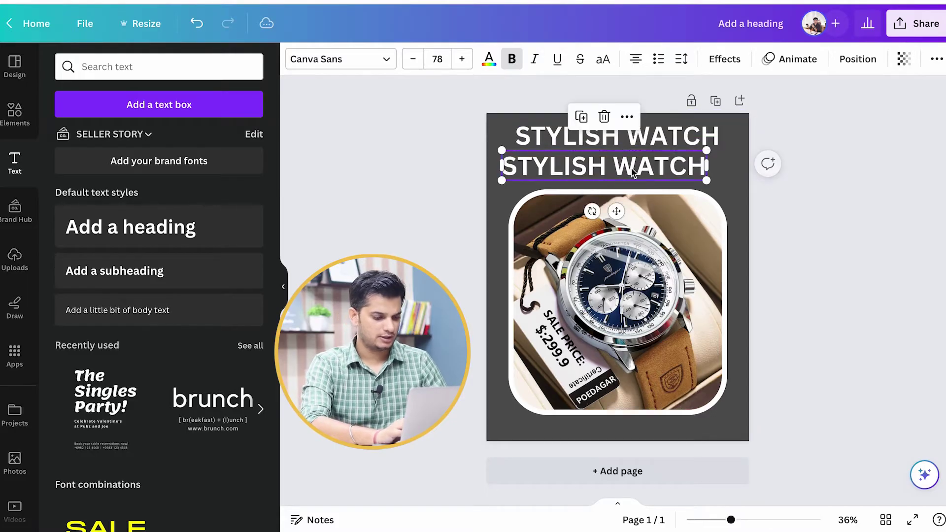
double_click(631, 168)
text(model no.)
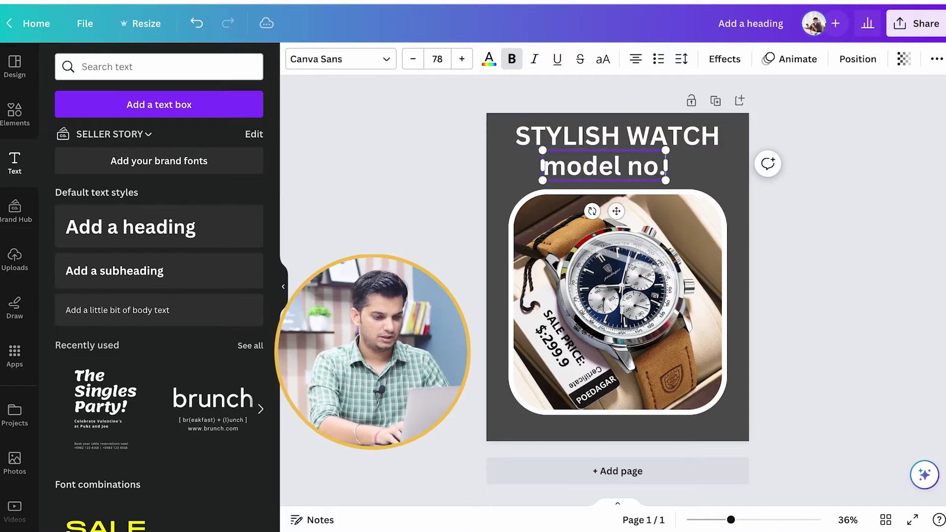
key(ctrl+shift+k)
text(AA11)
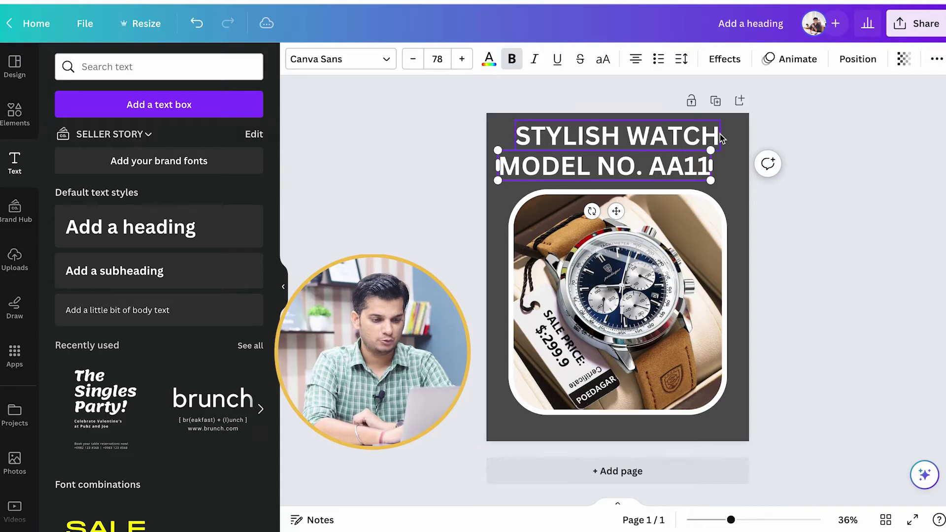
Shrink the MODEL NO. AA11 text to size 46 and align it with the frame's left edge, just above the photo.
drag(711, 150, 623, 164)
drag(561, 175, 570, 173)
click(775, 205)
click(597, 176)
click(416, 163)
click(572, 180)
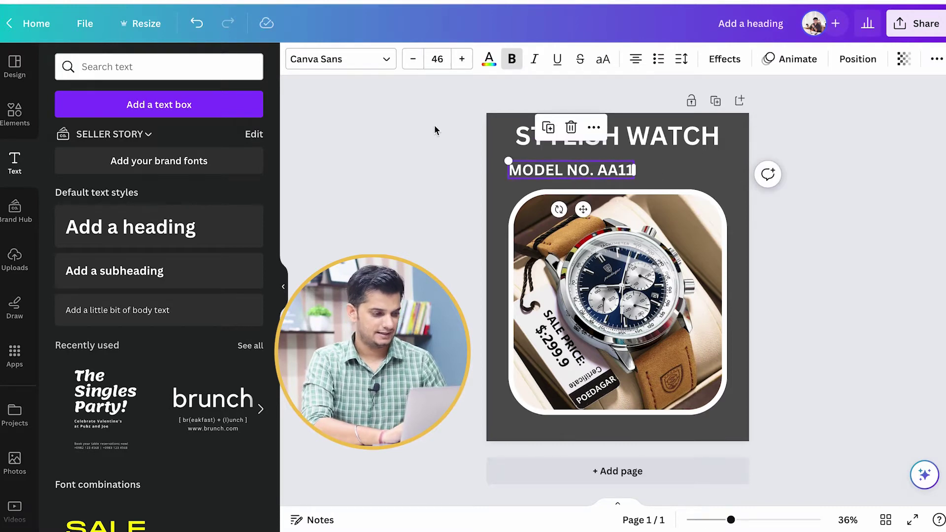
click(408, 142)
Add a heading starting with "PRICE : 120" and place it right beside the MODEL NO. AA11 text.
click(131, 227)
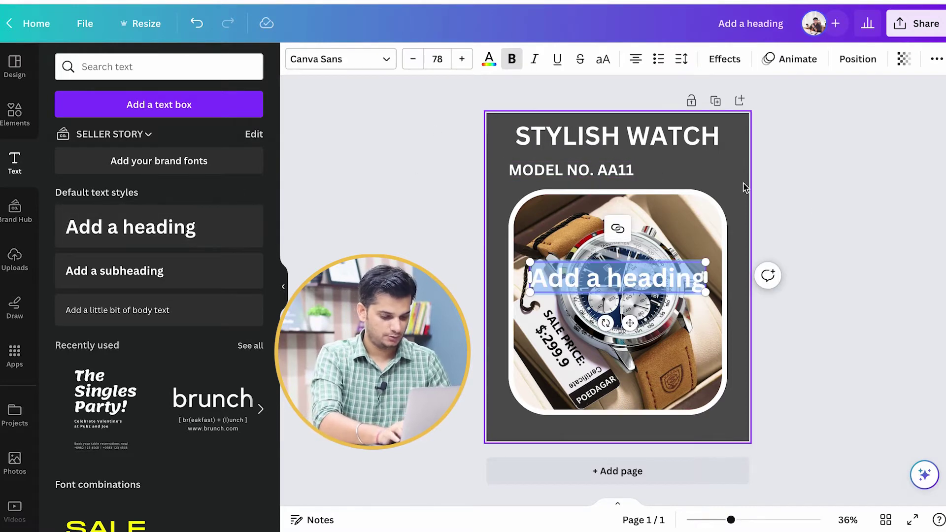
text(PRICE : $20)
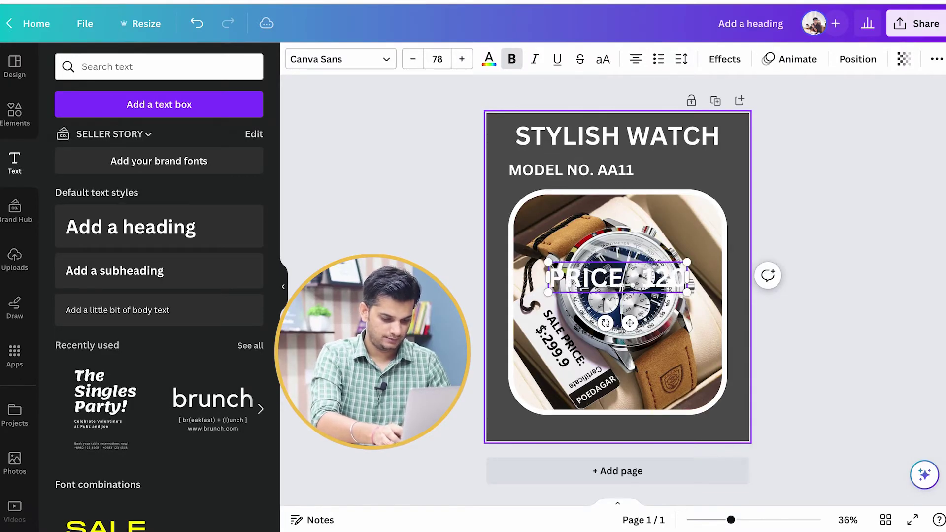
click(904, 190)
drag(648, 274, 740, 166)
Move the price text onto the model number's line and set its size to 46 to match.
click(585, 172)
click(670, 170)
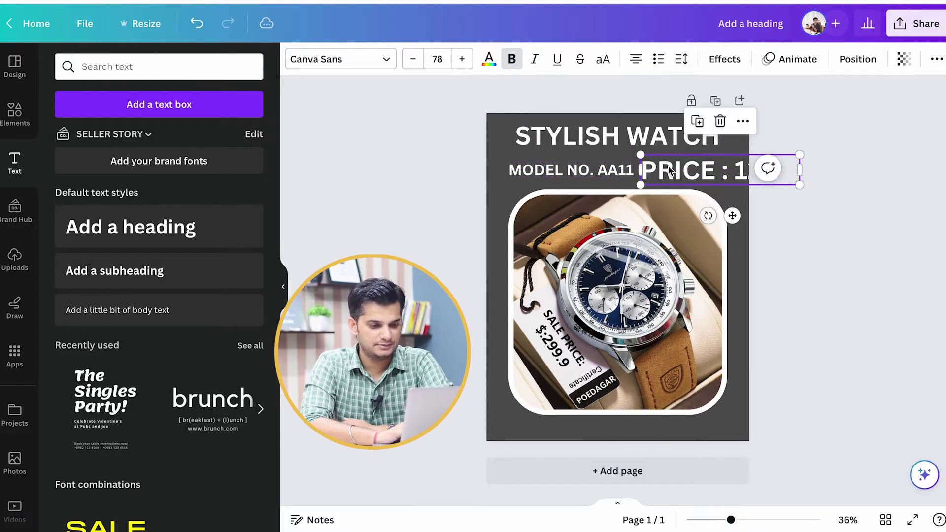
click(575, 171)
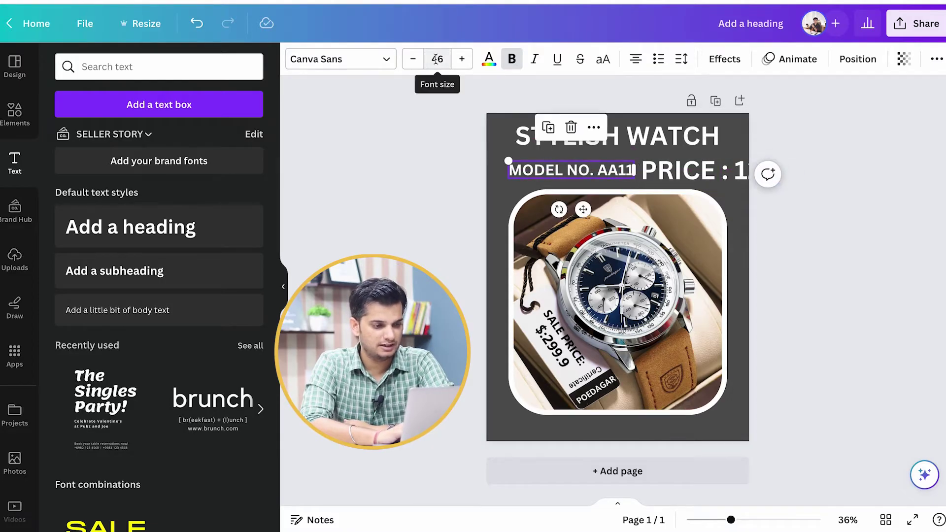
click(690, 171)
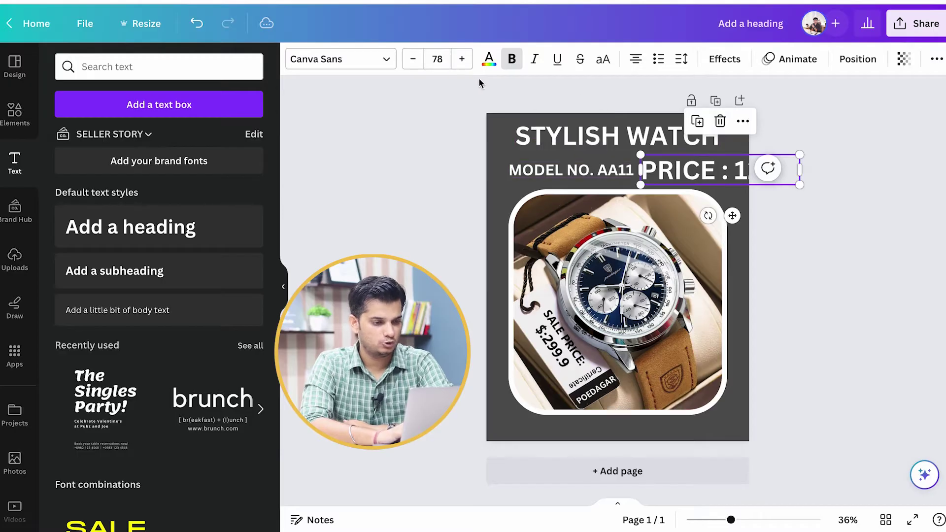
click(437, 61)
text(46)
key(Return)
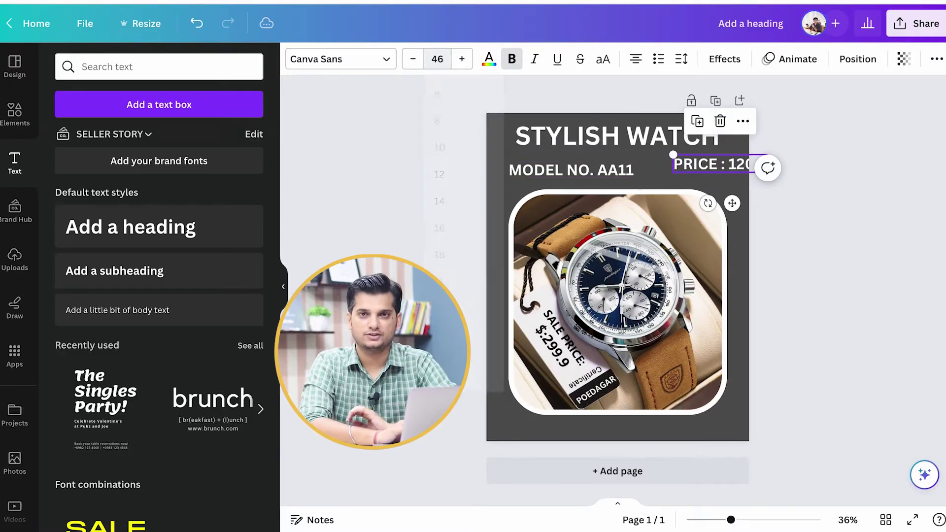
Shift MODEL NO. AA11 and PRICE : 120/- toward the page's left side so both fit on one line.
click(769, 165)
click(816, 157)
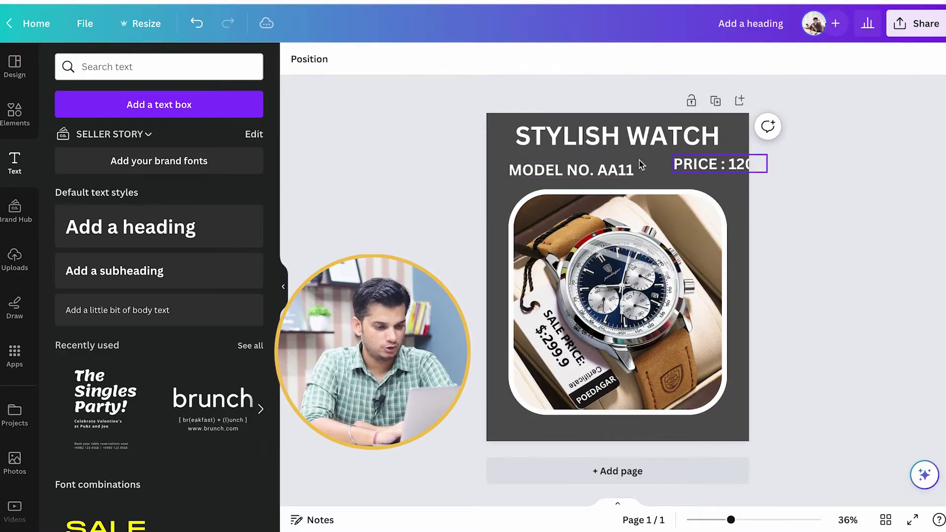
drag(591, 171, 575, 165)
drag(719, 169, 685, 166)
click(870, 209)
Move the model number and price together slightly down and right, and lower the STYLISH WATCH heading a little.
click(594, 173)
shift+click(680, 163)
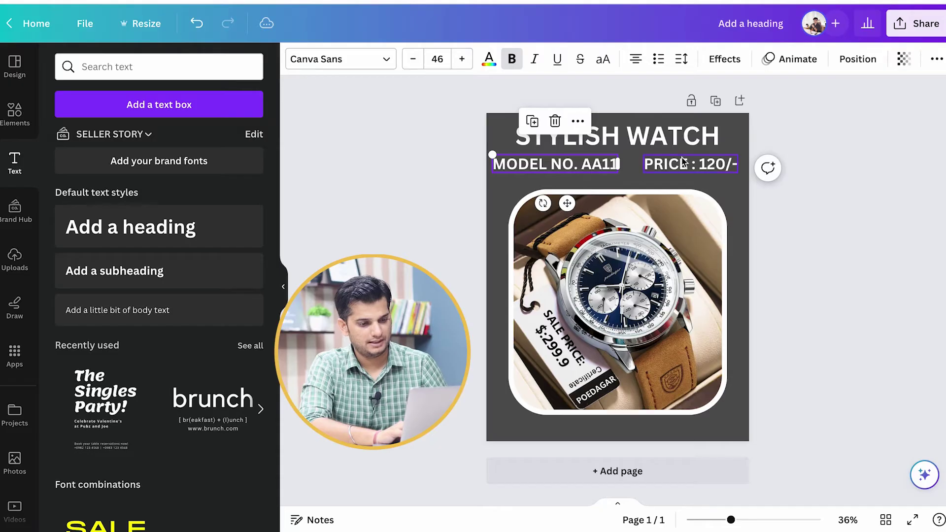
drag(683, 161, 702, 174)
click(807, 190)
click(656, 141)
drag(656, 141, 657, 145)
click(818, 176)
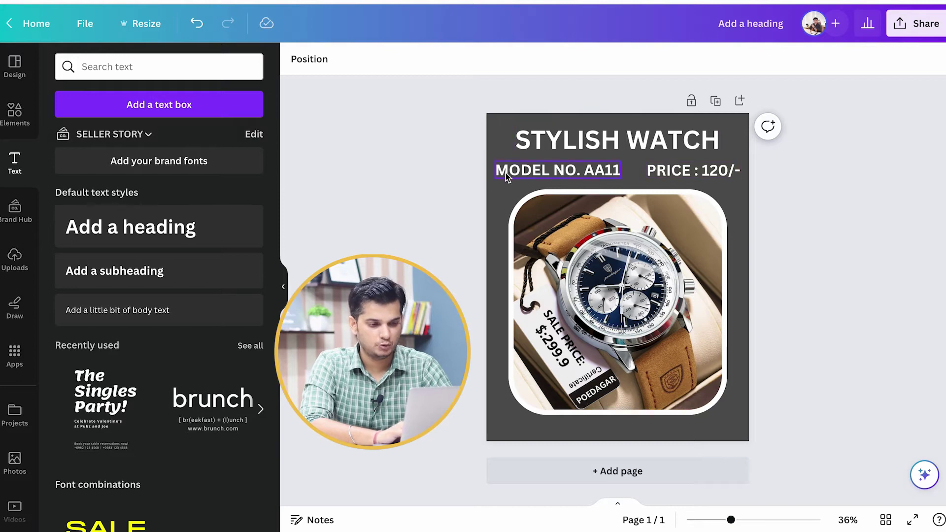
click(710, 231)
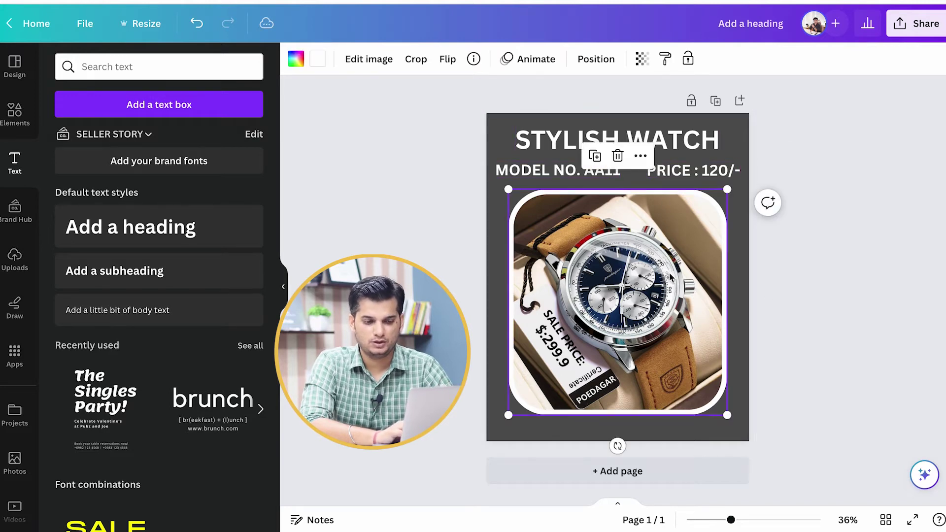
click(846, 272)
click(617, 264)
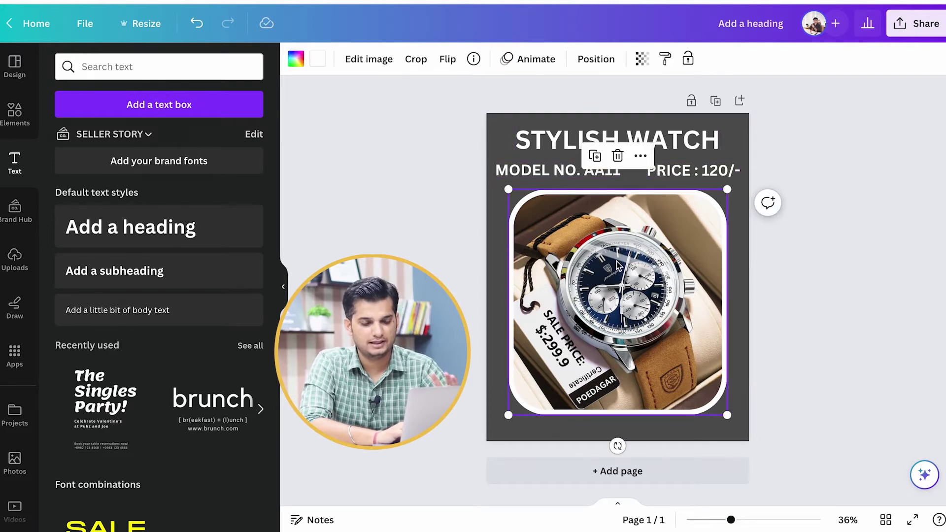
click(857, 316)
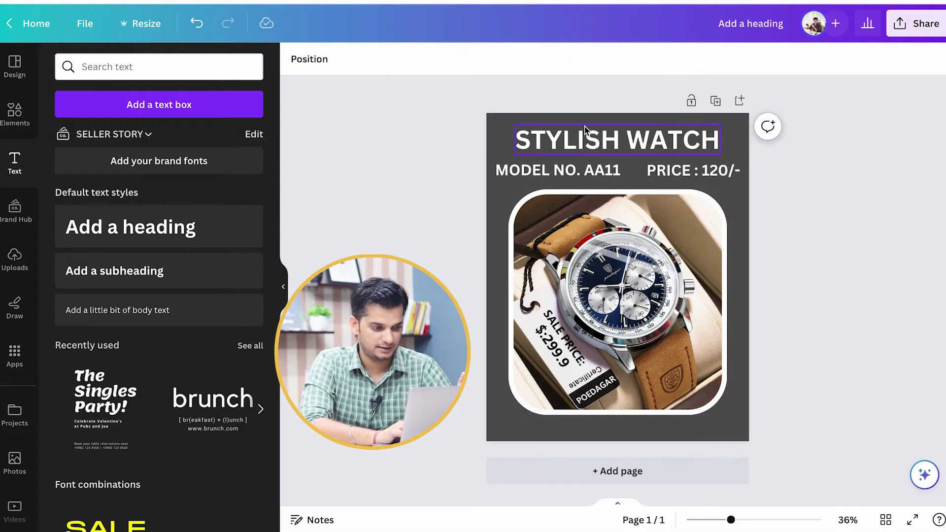
click(217, 228)
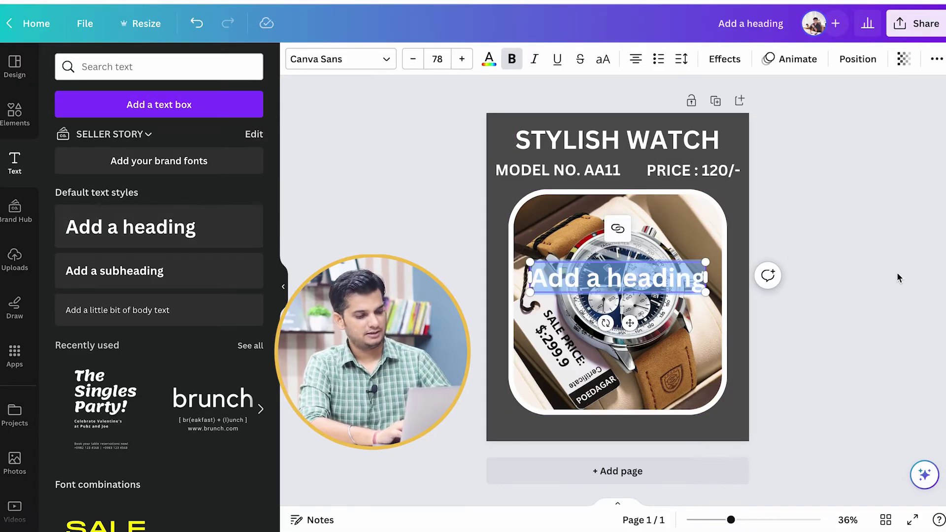
text(@)
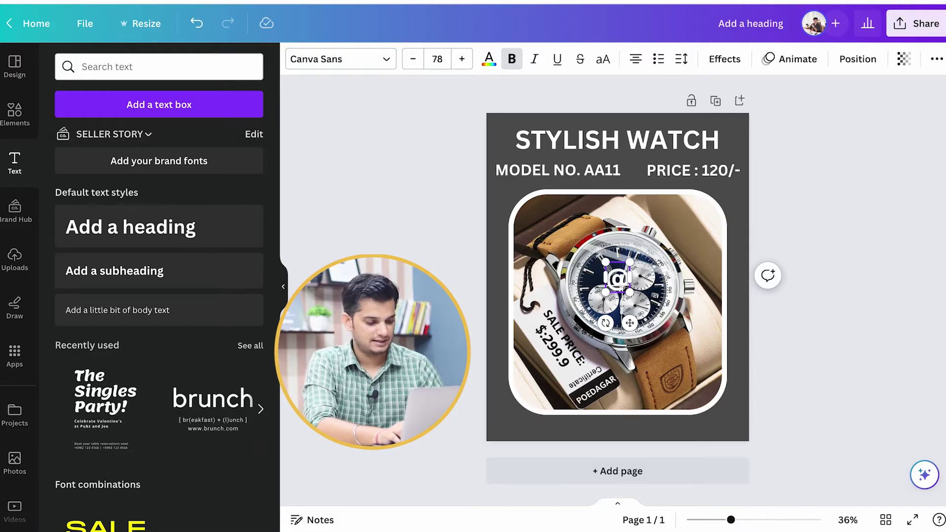
text(SellerS)
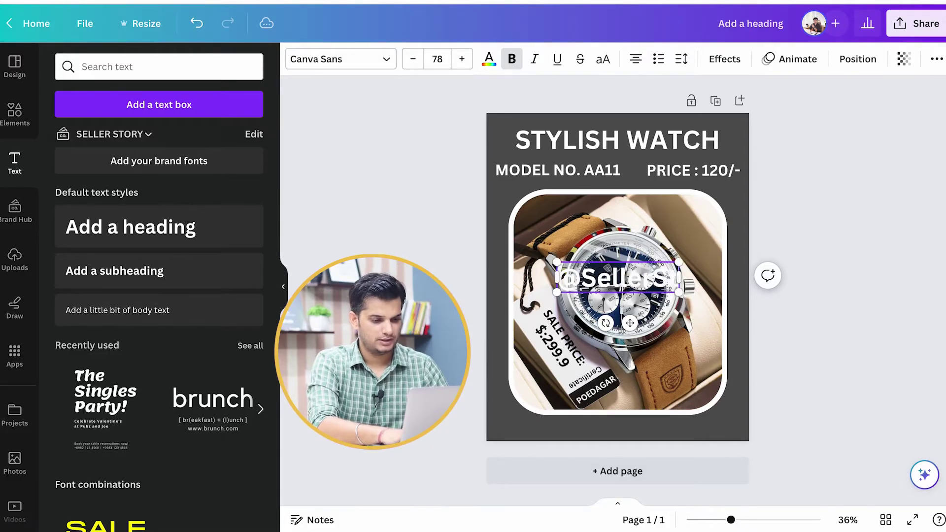
text(tory)
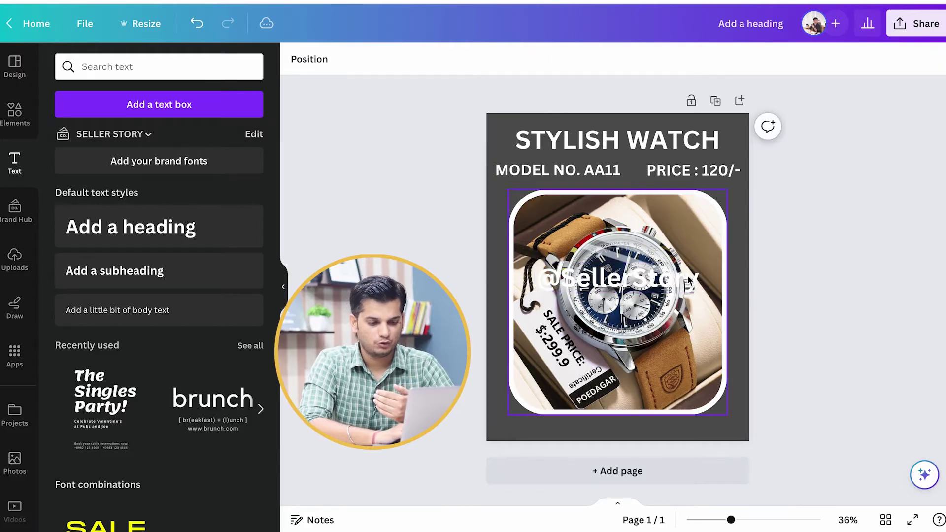
drag(616, 279, 639, 422)
drag(728, 400, 720, 422)
click(783, 403)
click(693, 432)
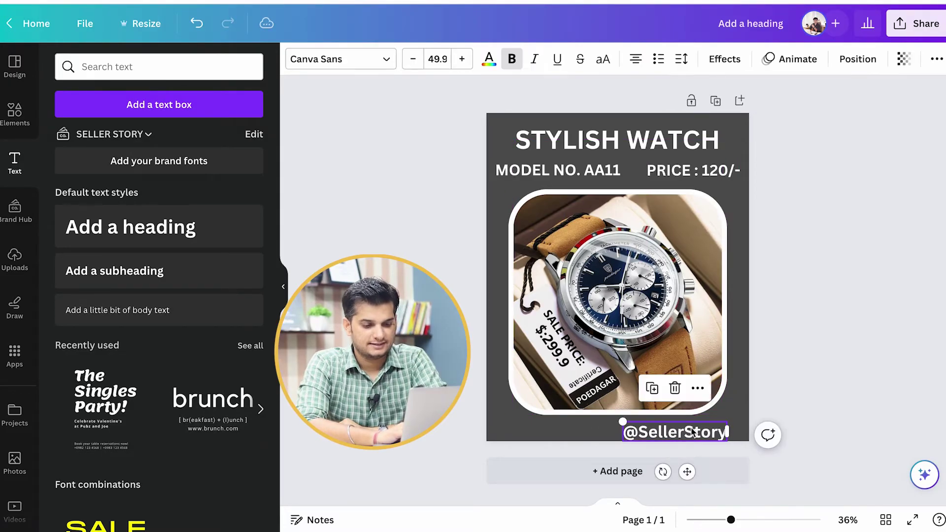
drag(623, 422, 665, 435)
click(788, 433)
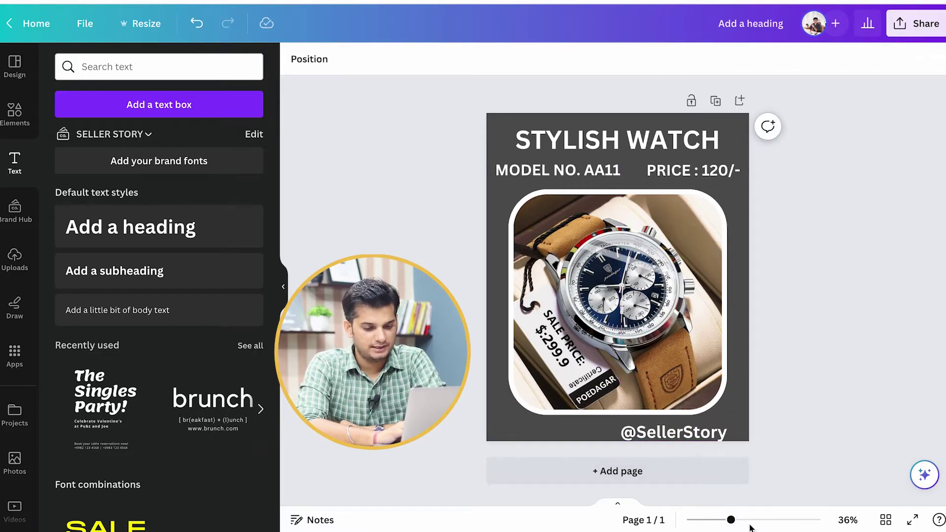
drag(732, 521, 758, 521)
scroll(706, 338, down, 4)
mouse_move(762, 404)
mouse_down()
mouse_move(740, 405)
mouse_move(762, 400)
mouse_move(759, 413)
mouse_up()
click(935, 356)
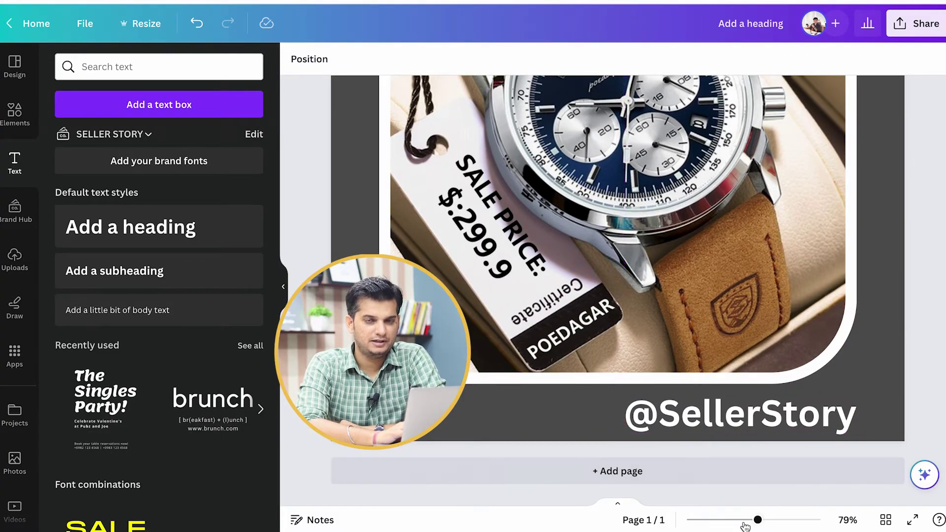
drag(758, 521, 735, 521)
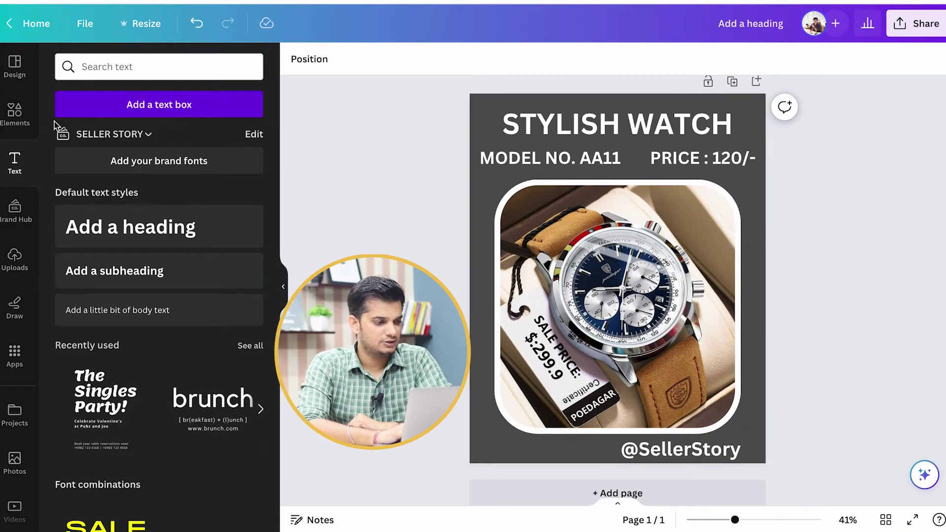
Search the design elements for "shape".
click(22, 128)
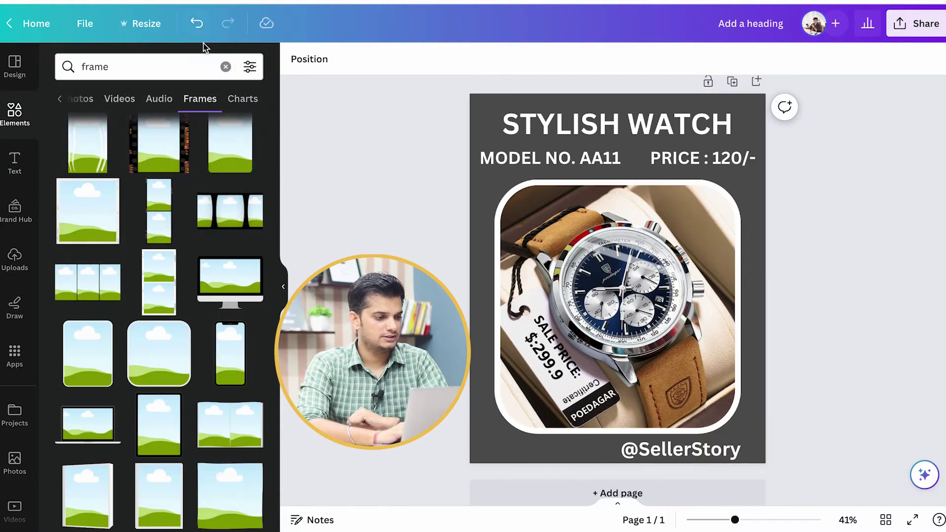
click(189, 64)
key(Return)
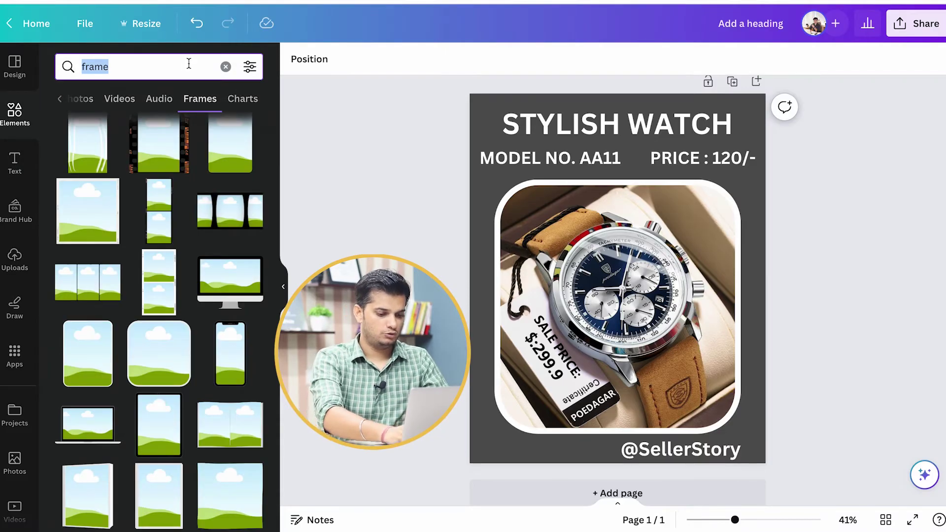
text(shape)
key(Return)
click(96, 105)
scroll(136, 158, down, 2)
scroll(136, 170, up, 2)
click(135, 65)
key(Return)
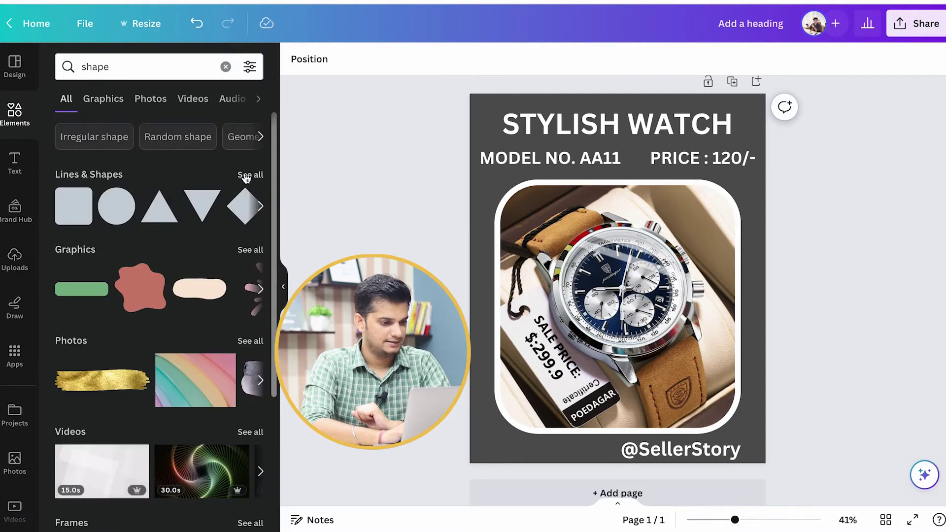
Browse the full set of lines and shapes and add a square to the page.
click(245, 176)
scroll(173, 200, down, 3)
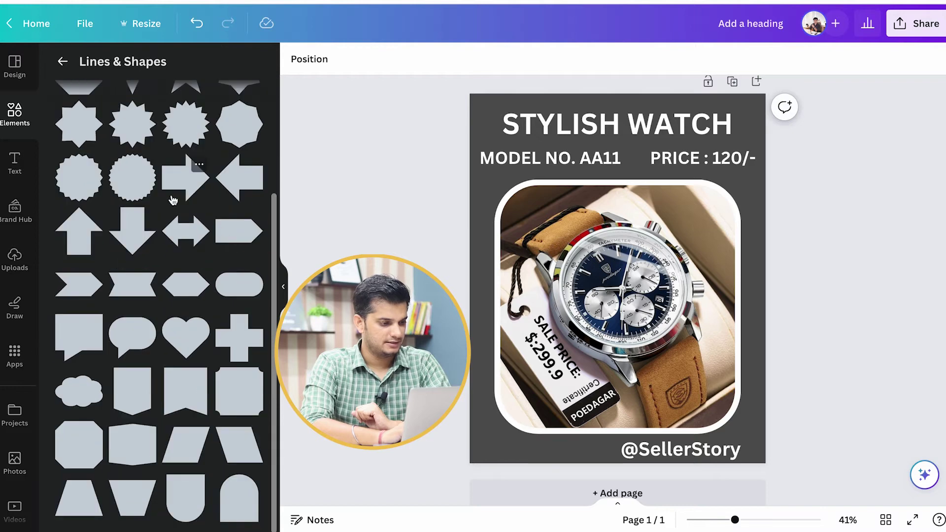
scroll(173, 200, up, 3)
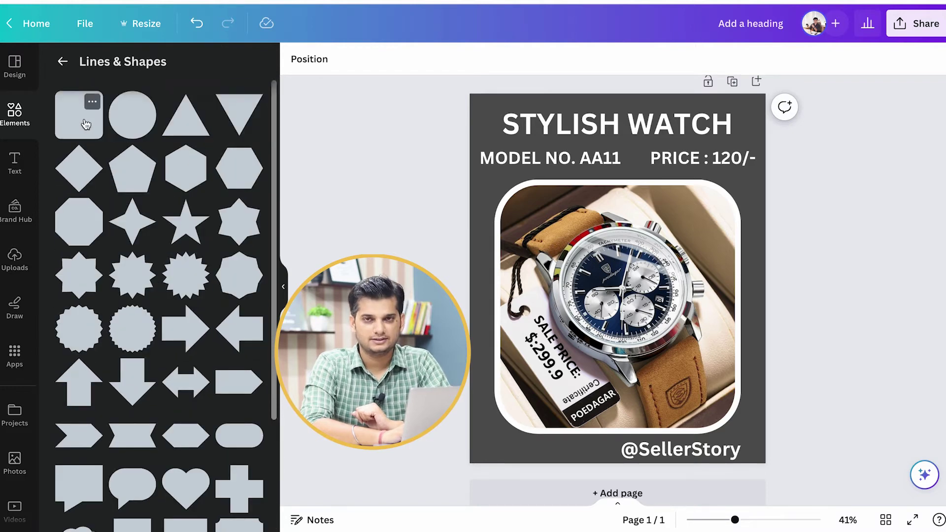
click(86, 124)
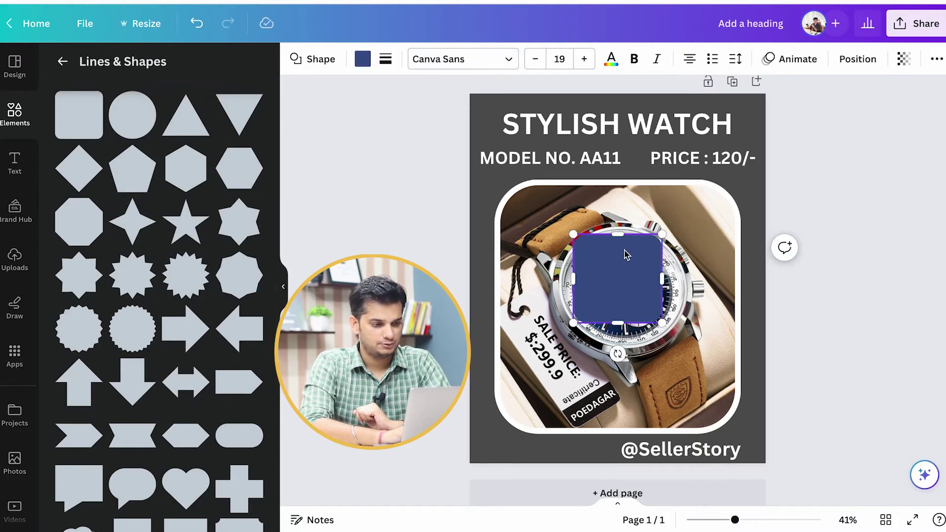
click(309, 60)
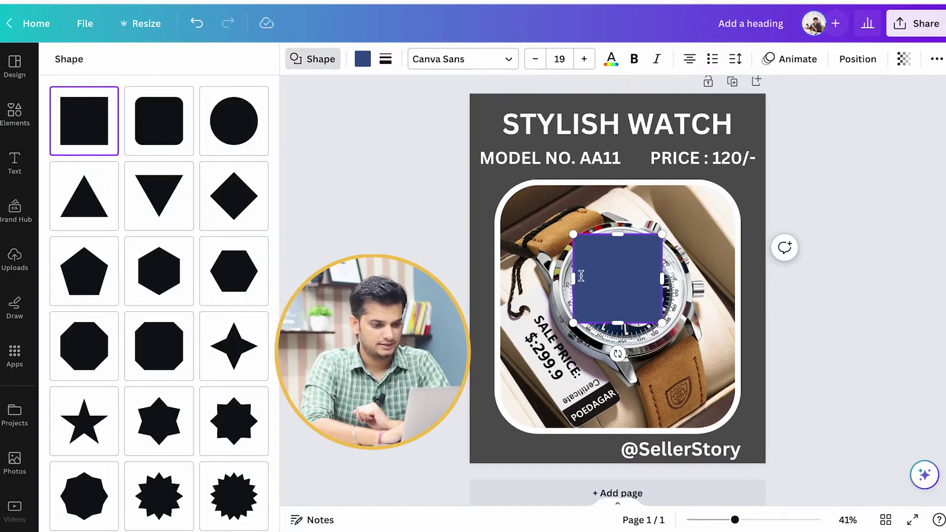
Reshape the square into a thin bar as wide as the photo frame and place it behind the STYLISH WATCH heading.
drag(576, 279, 469, 279)
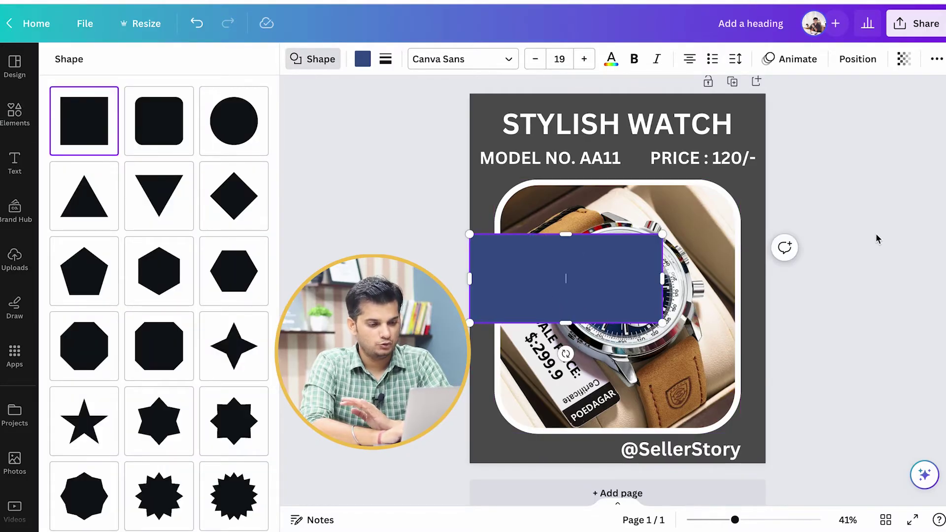
click(624, 280)
drag(615, 272, 638, 144)
drag(591, 192, 596, 142)
drag(688, 124, 741, 123)
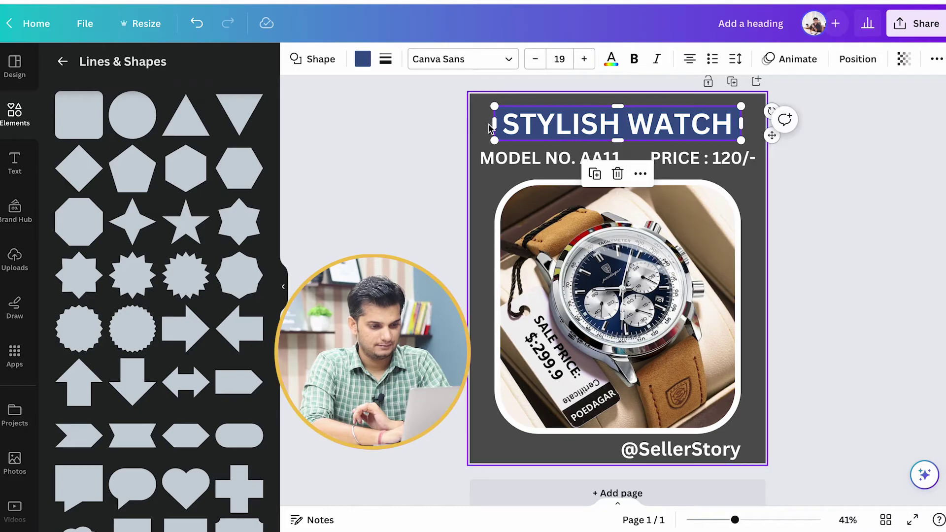
Color the bar behind the heading black and make it partly transparent.
click(362, 59)
scroll(170, 295, down, 1)
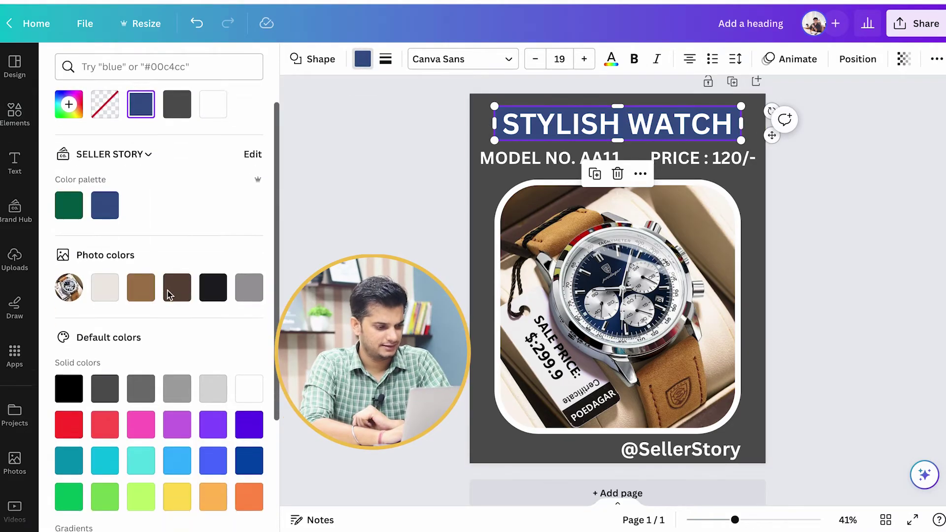
click(69, 376)
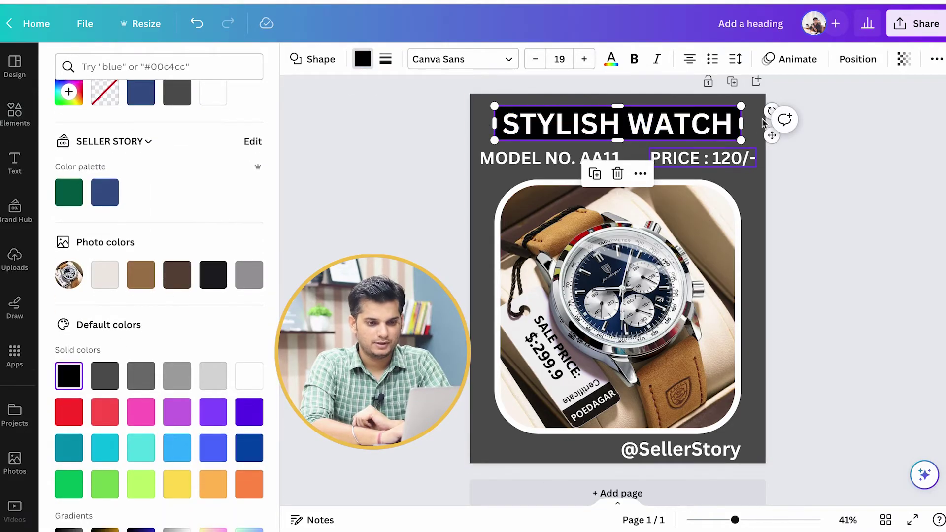
click(905, 58)
drag(904, 114, 830, 128)
click(843, 192)
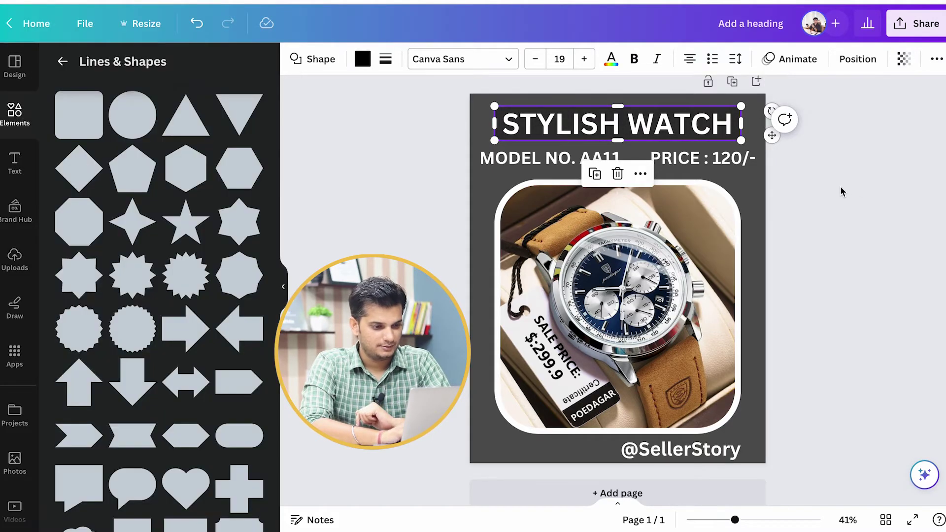
click(843, 192)
Stretch the dark bar behind the heading across the full width of the page.
click(500, 125)
drag(491, 122, 461, 123)
drag(742, 123, 774, 128)
click(841, 132)
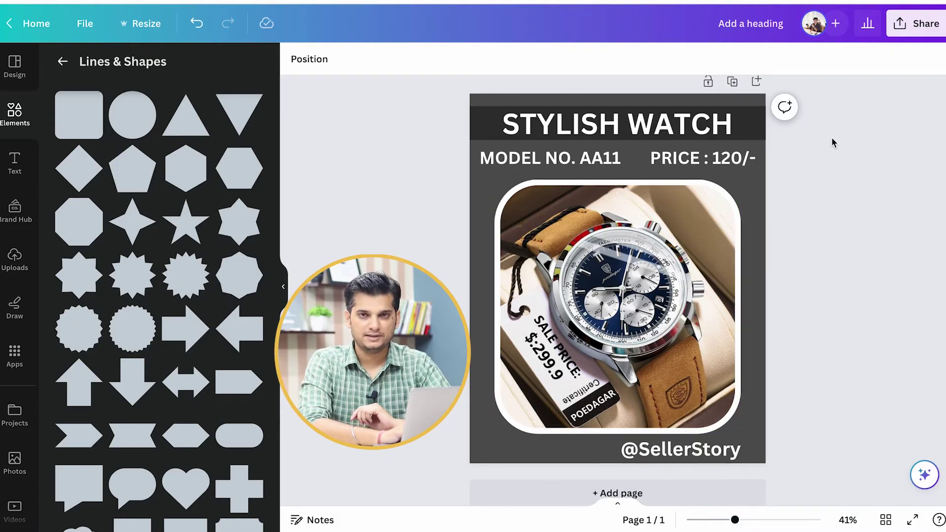
Duplicate the watch post as a second page and look over both pages.
scroll(832, 143, up, 1)
scroll(814, 146, down, 1)
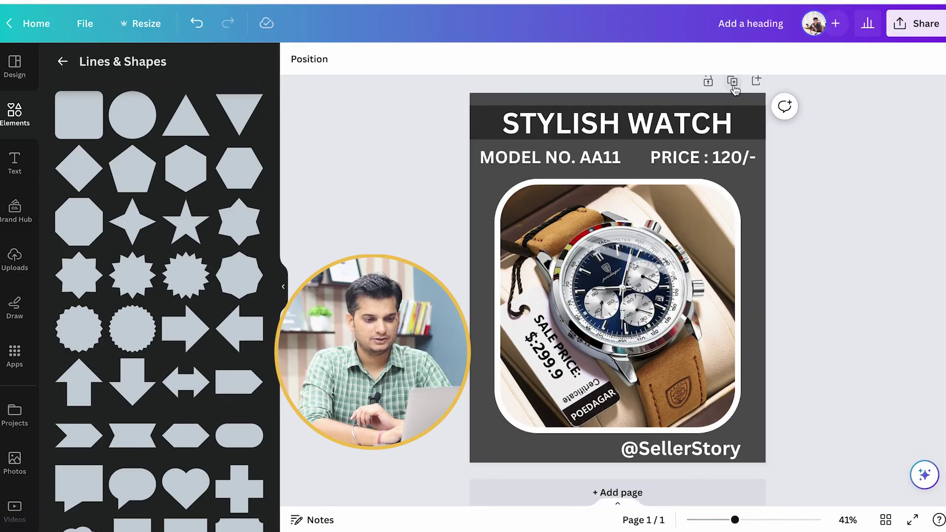
scroll(734, 94, up, 1)
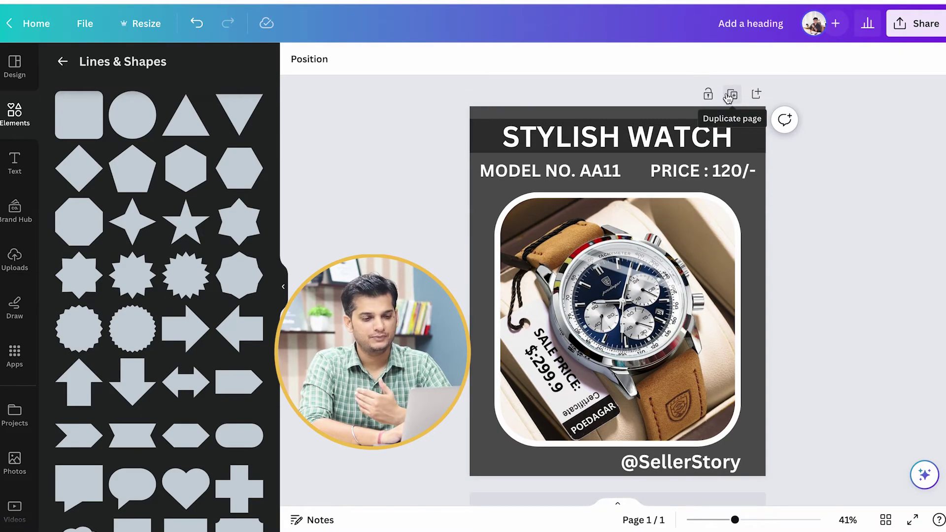
click(731, 96)
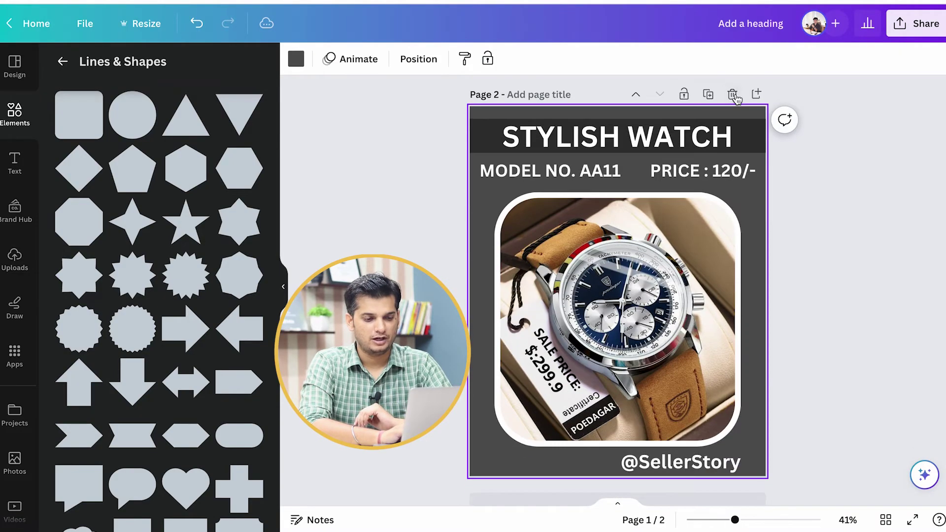
scroll(822, 237, up, 5)
scroll(823, 238, up, 3)
scroll(822, 238, down, 6)
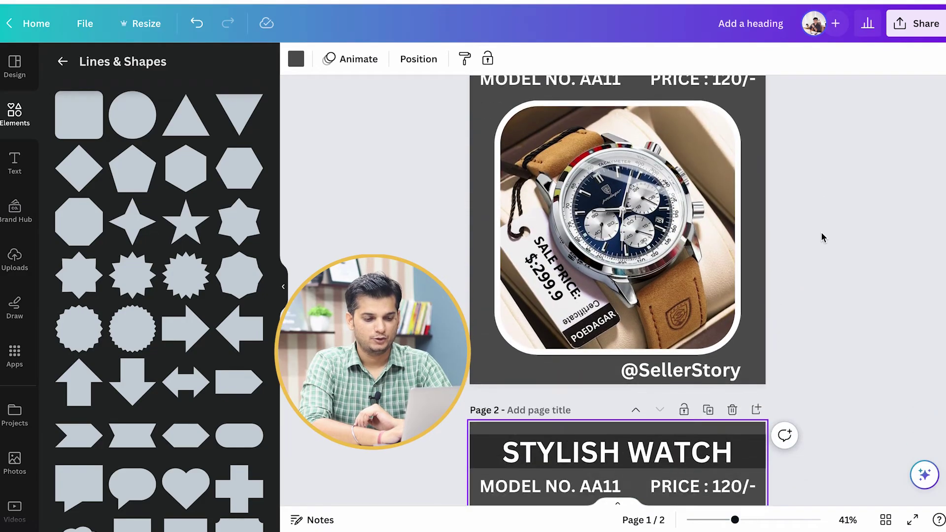
Remove the watch photo from the rounded frame on page 2.
scroll(822, 238, down, 2)
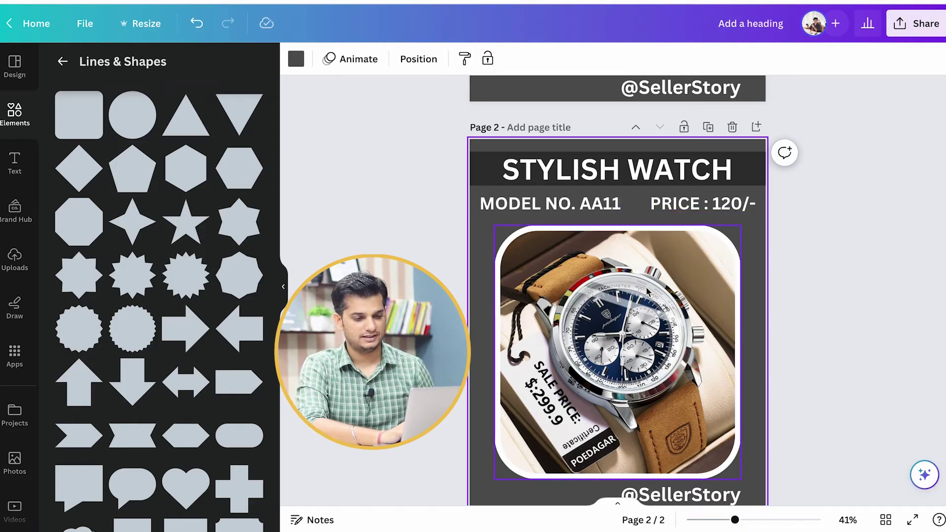
click(639, 298)
scroll(832, 301, up, 3)
scroll(831, 300, down, 2)
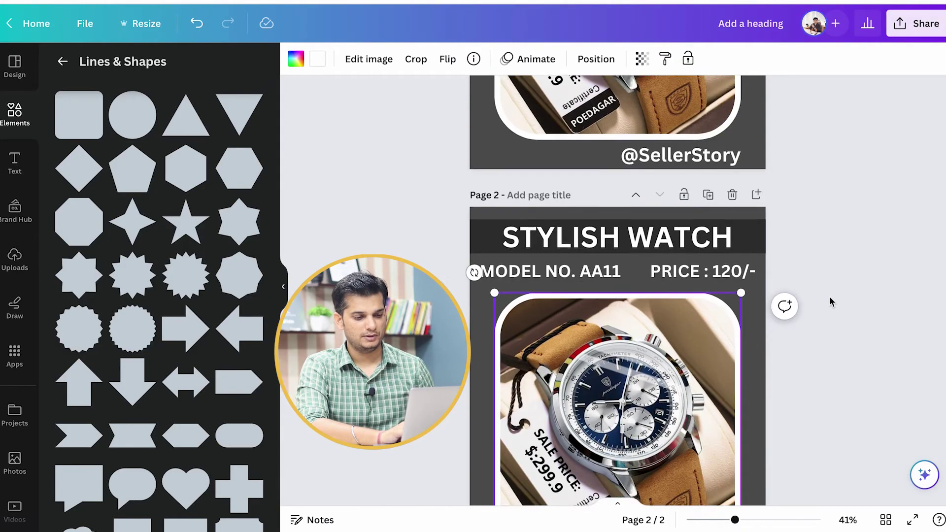
scroll(625, 314, down, 1)
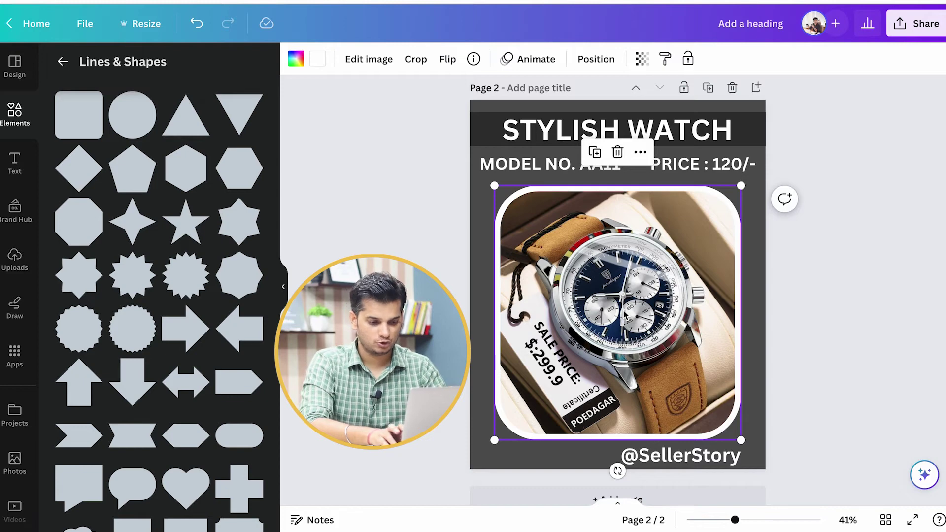
key(Delete)
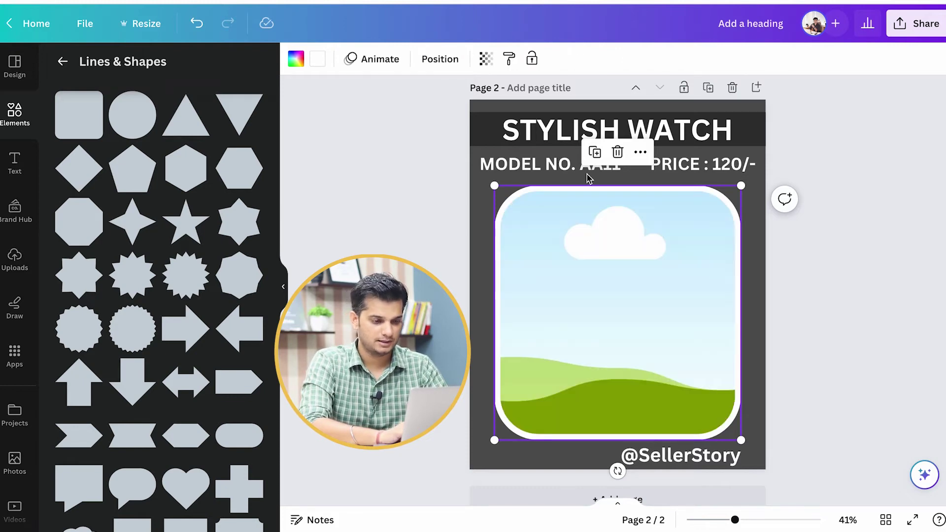
Fill the empty frame on page 2 with the orange sling bag photo from the uploaded images.
click(572, 131)
click(397, 169)
click(598, 272)
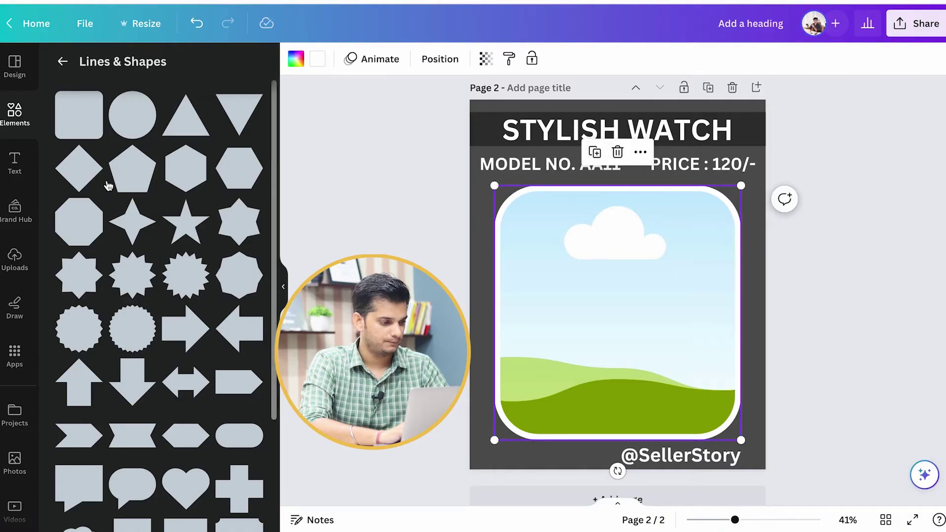
click(14, 258)
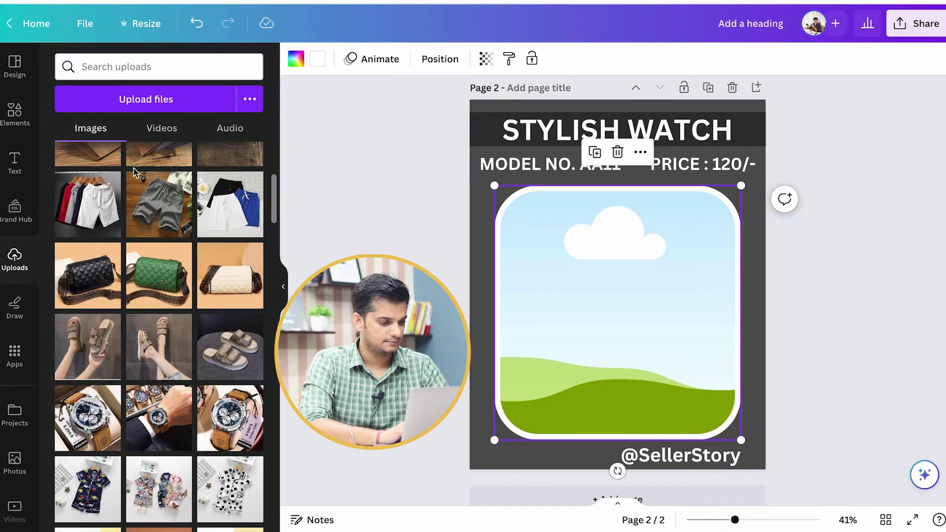
scroll(205, 395, down, 3)
scroll(205, 396, down, 2)
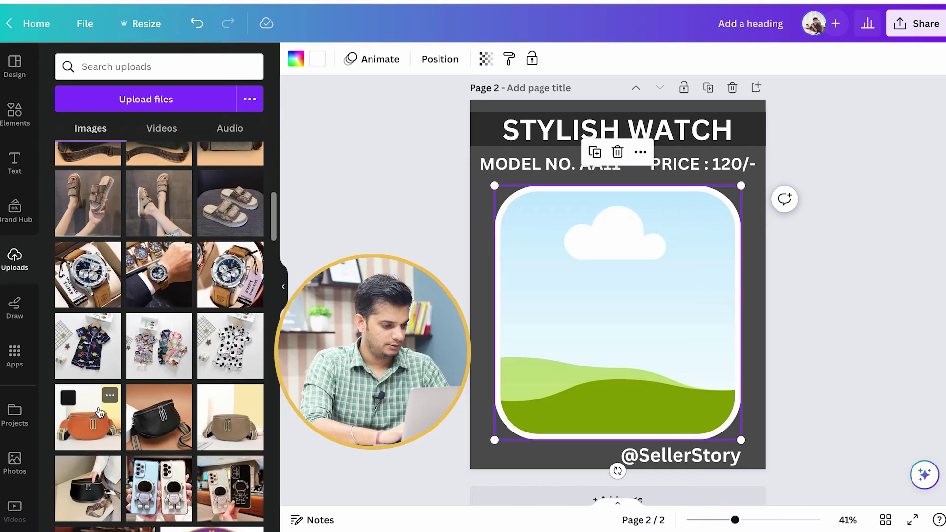
drag(88, 416, 639, 273)
Replace the heading on page 2 with SLING BAG in capital letters.
double_click(617, 130)
text(sling)
key(BackSpace)
key(BackSpace)
key(BackSpace)
key(BackSpace)
key(BackSpace)
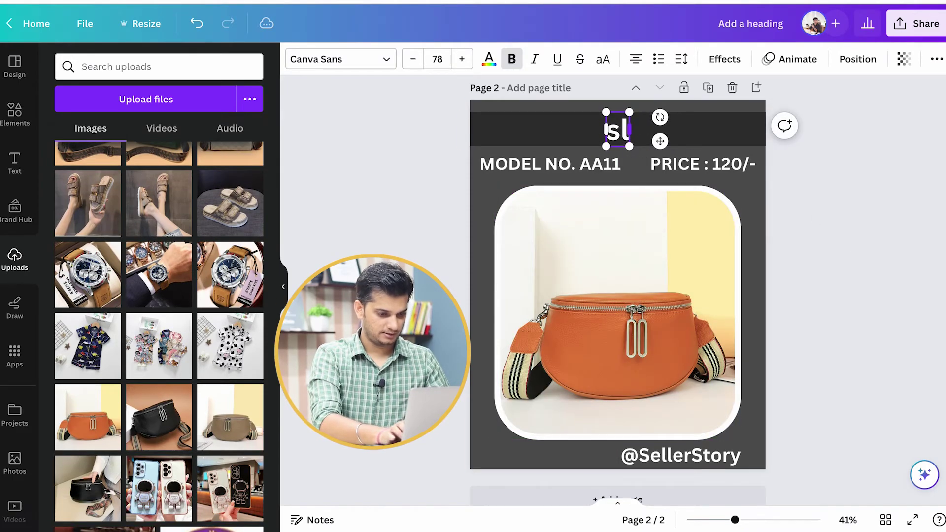
text(SLING BAG)
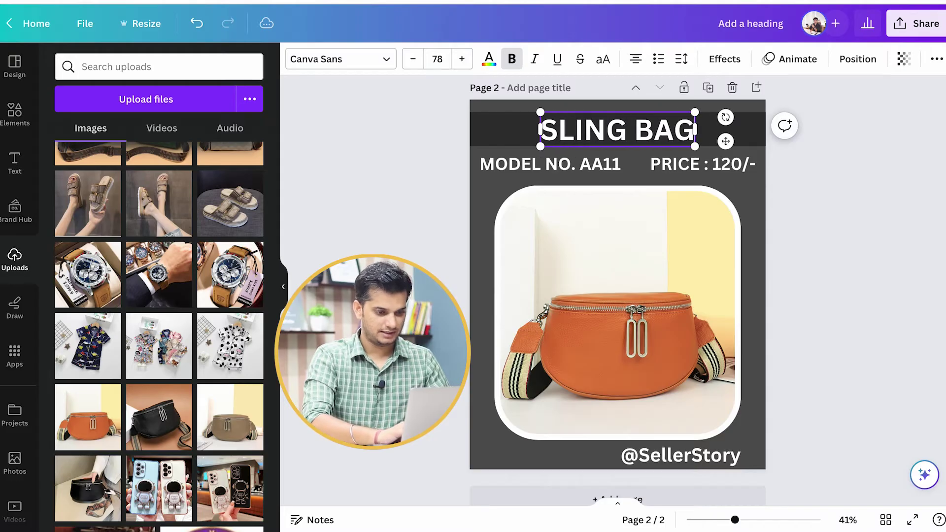
Set the sling bag post's model number to AA12 and its price to 110/-.
click(623, 159)
double_click(613, 164)
key(BackSpace)
text(2)
click(718, 164)
click(731, 164)
click(833, 217)
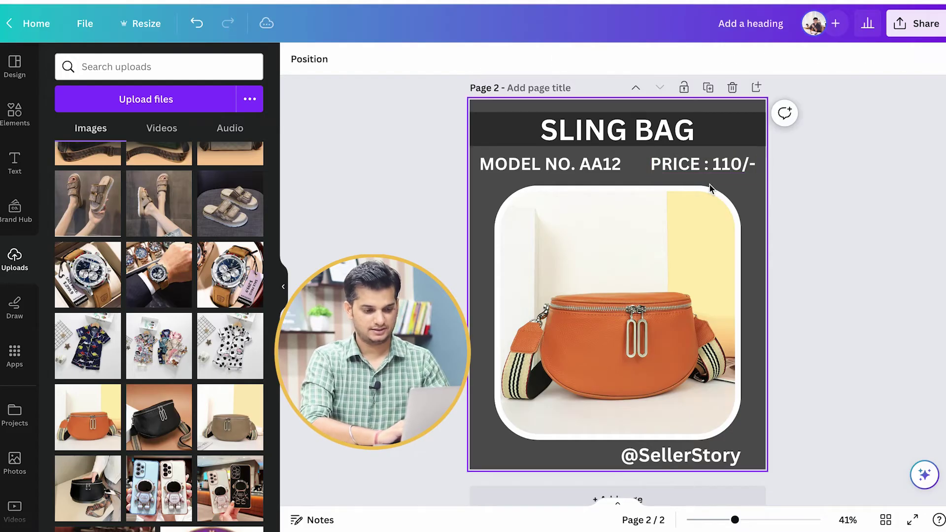
Duplicate the sling bag post as page 3.
scroll(712, 187, up, 8)
scroll(711, 188, down, 7)
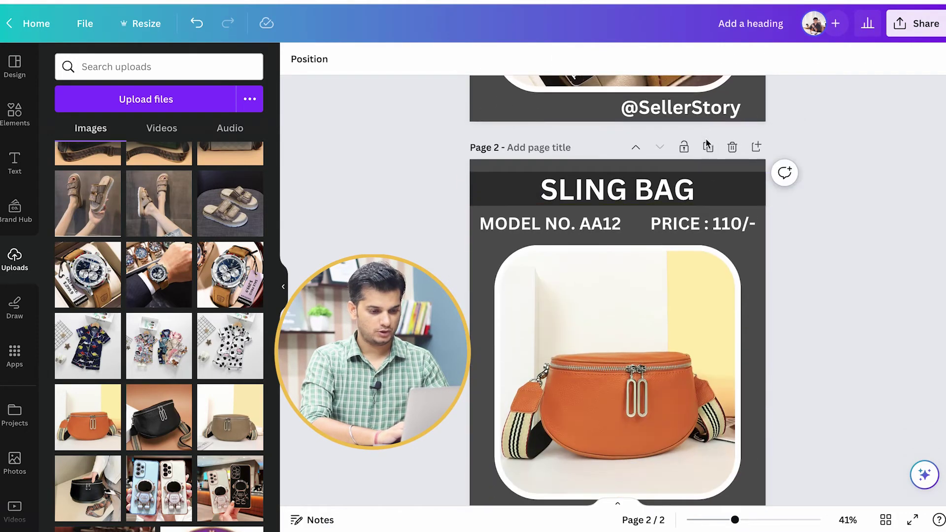
click(709, 147)
scroll(790, 231, down, 2)
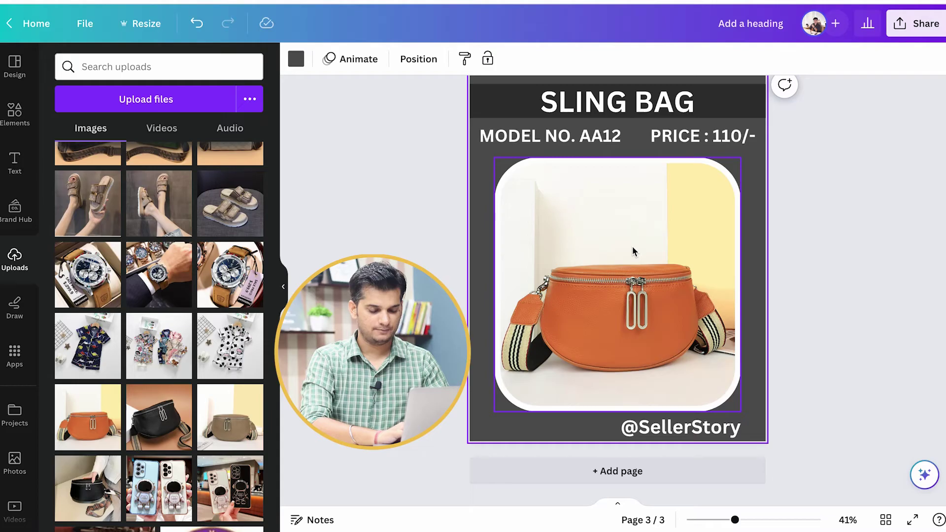
Replace the bag photo in page 3's frame with the uploaded photo of brown slippers, one worn and one held in hand.
scroll(791, 229, down, 6)
click(628, 301)
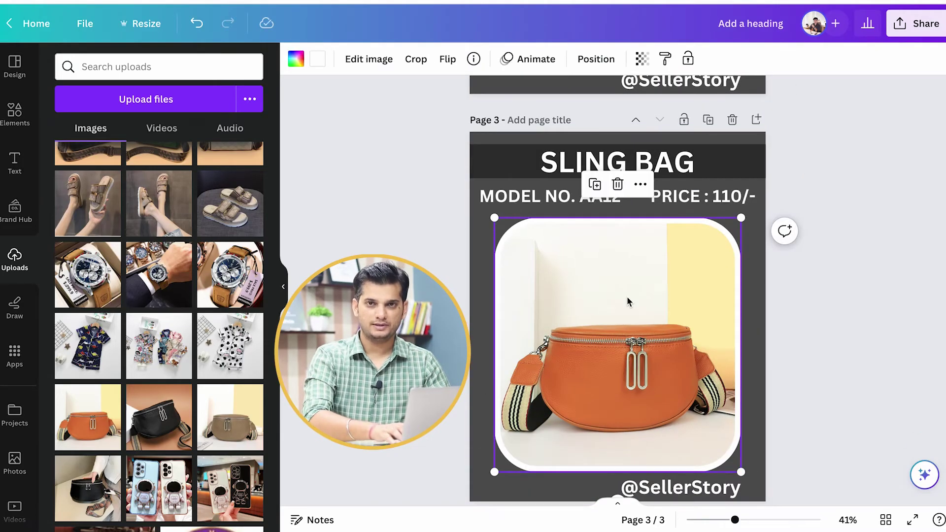
key(Delete)
scroll(559, 305, down, 1)
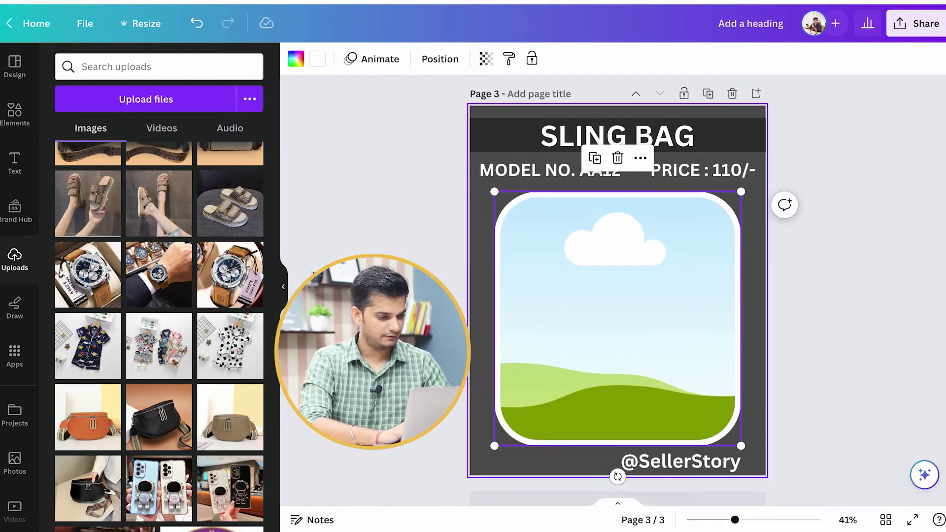
scroll(101, 280, up, 2)
click(98, 280)
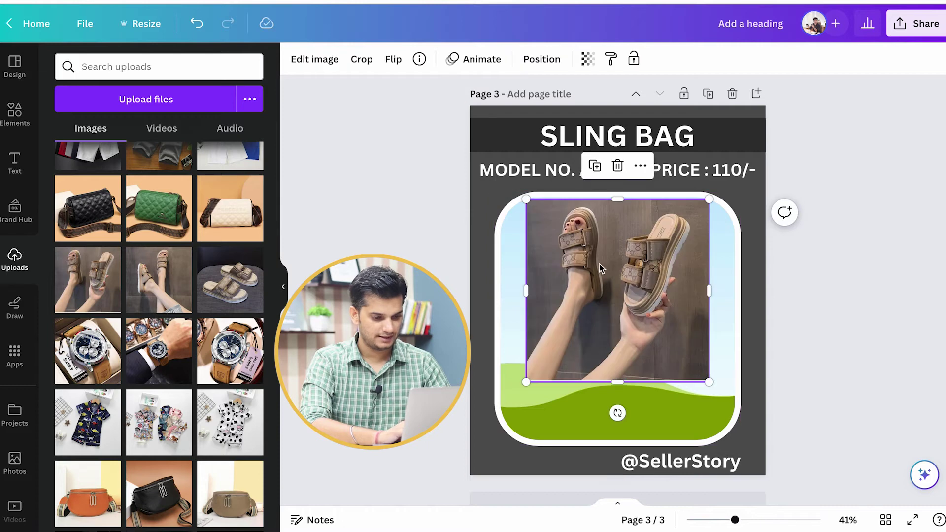
drag(601, 268, 611, 276)
Change the heading on page 3 to STYLISH SLIPPERS.
double_click(636, 142)
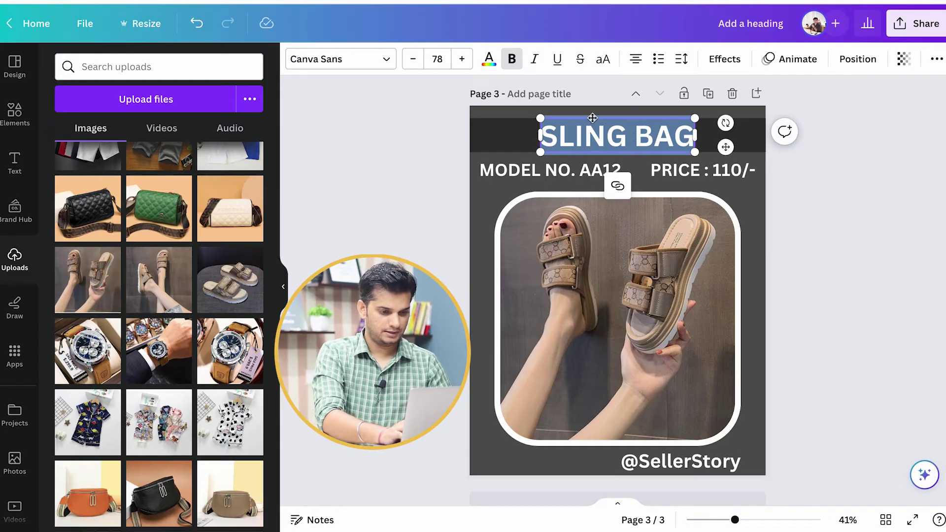
text(SLIPPERS FOR WOM)
key(BackSpace)
key(BackSpace)
key(BackSpace)
key(BackSpace)
key(BackSpace)
key(BackSpace)
key(BackSpace)
key(BackSpace)
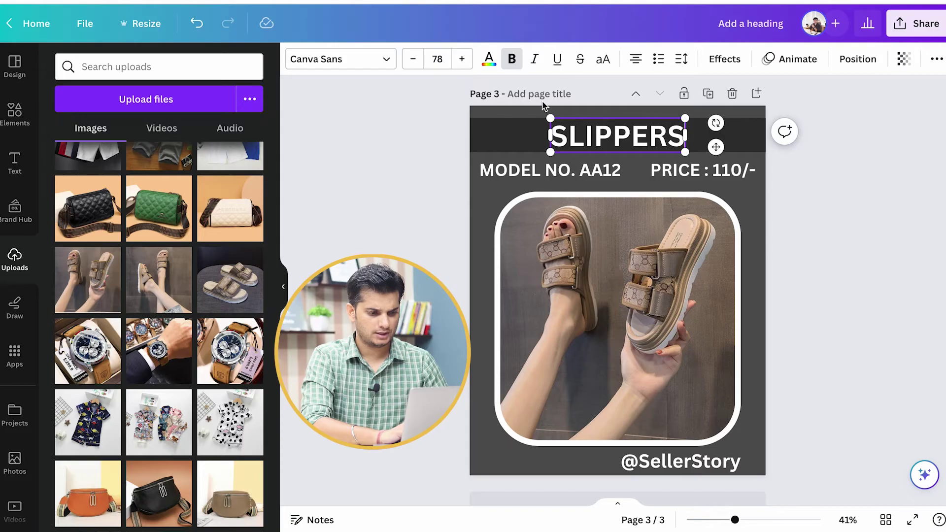
text(STYLISH)
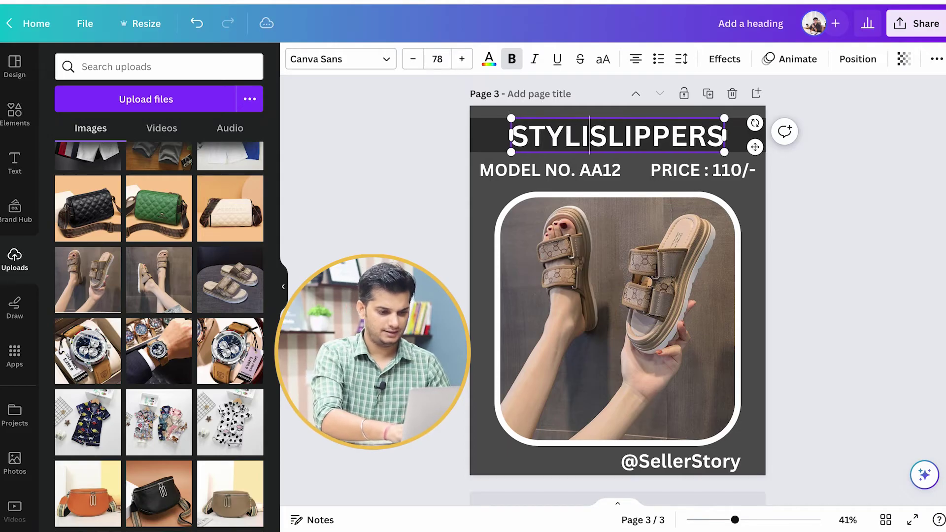
click(801, 220)
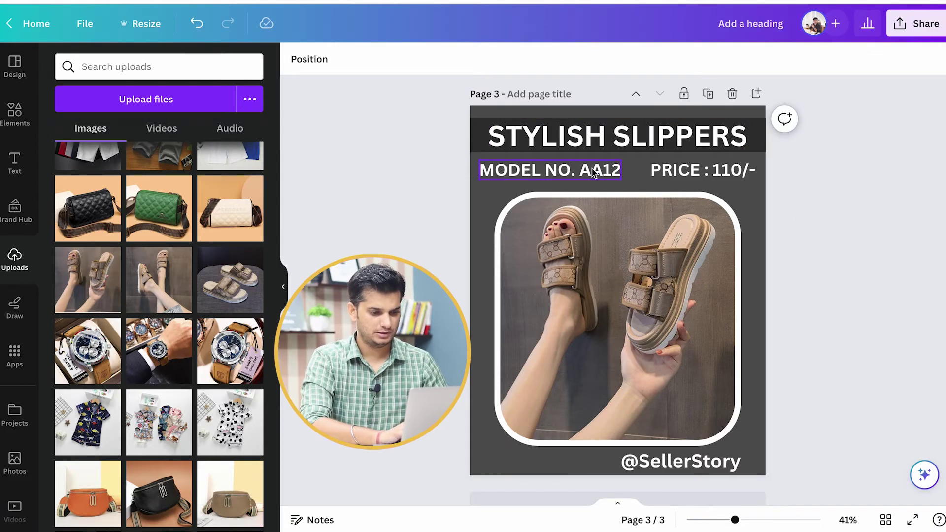
Set the slippers post's model number to AA13 and its price to 150/-.
click(595, 174)
key(BackSpace)
text(3)
click(732, 170)
click(731, 170)
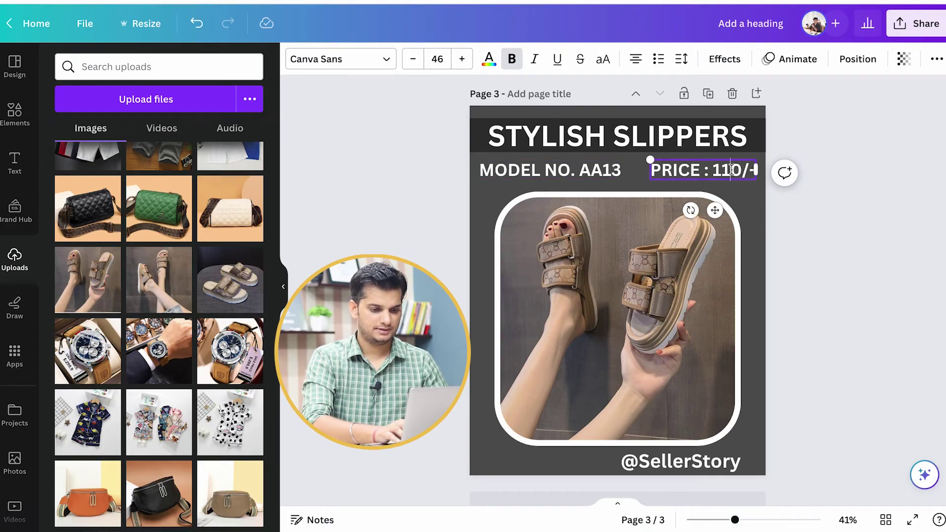
key(BackSpace)
text(5)
click(857, 211)
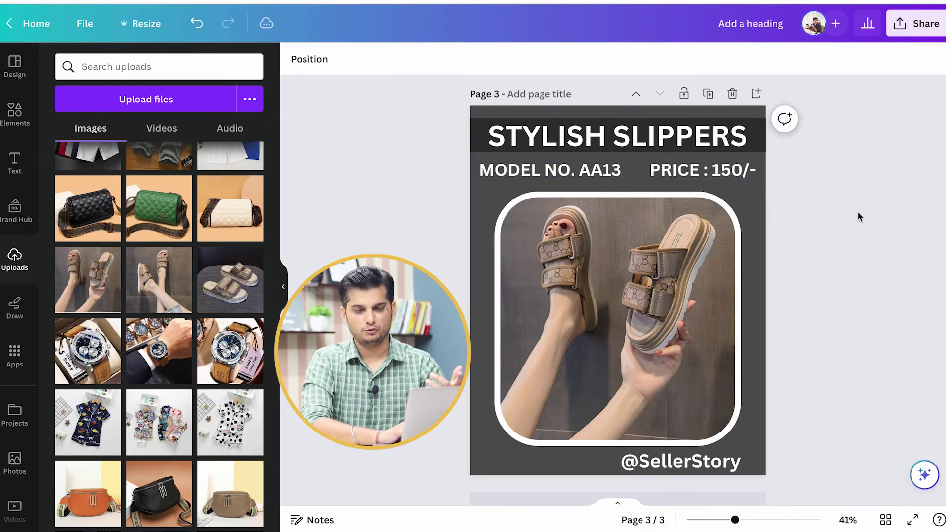
Look back over the finished posts and duplicate the slippers post as page 4.
scroll(705, 183, up, 15)
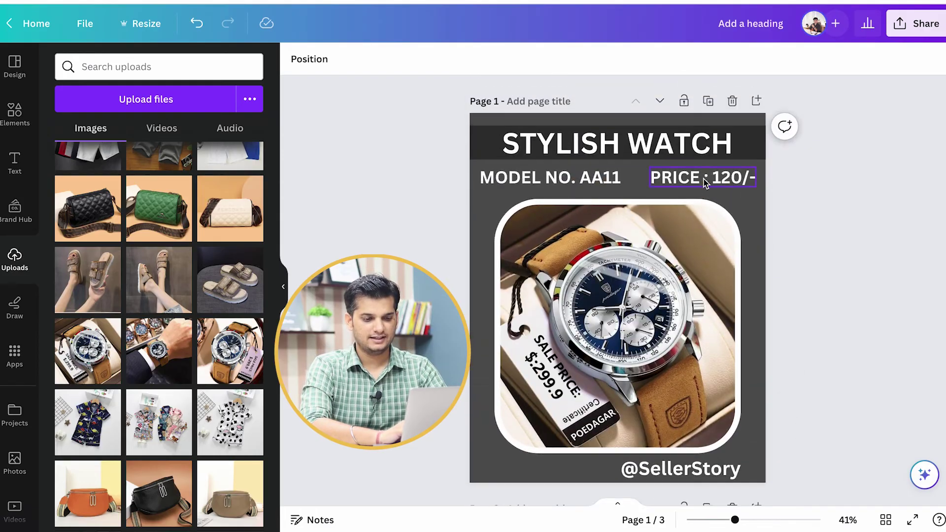
scroll(705, 183, down, 8)
scroll(703, 178, down, 6)
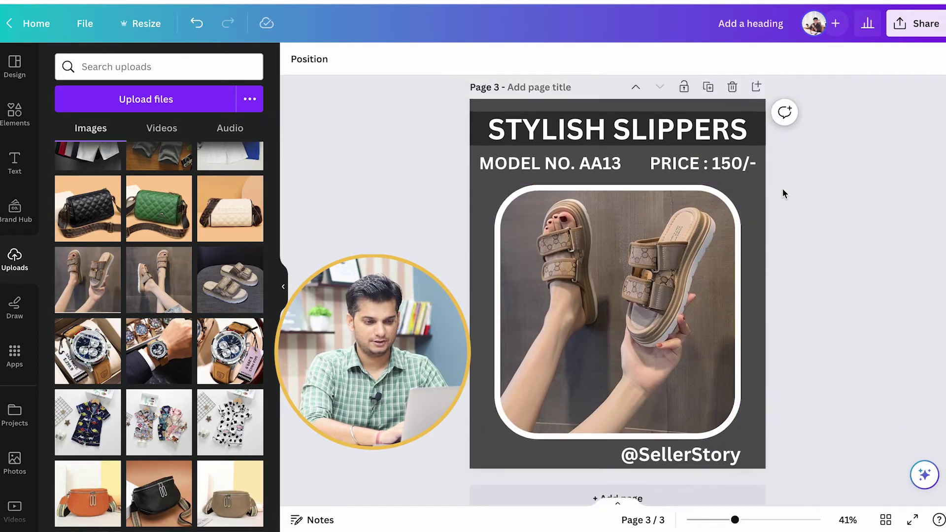
click(707, 90)
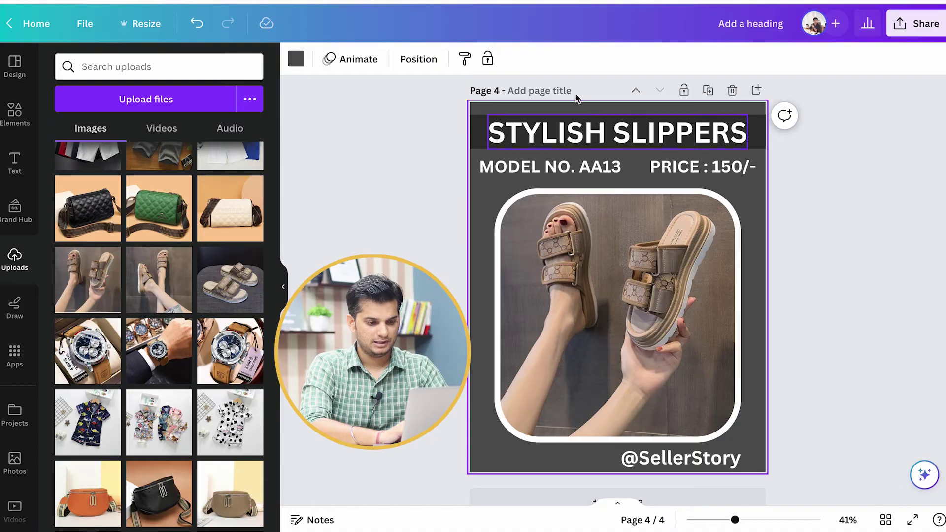
Replace the slippers photo in page 4's frame with the uploaded photo of shorts on wooden hangers.
click(646, 282)
key(Delete)
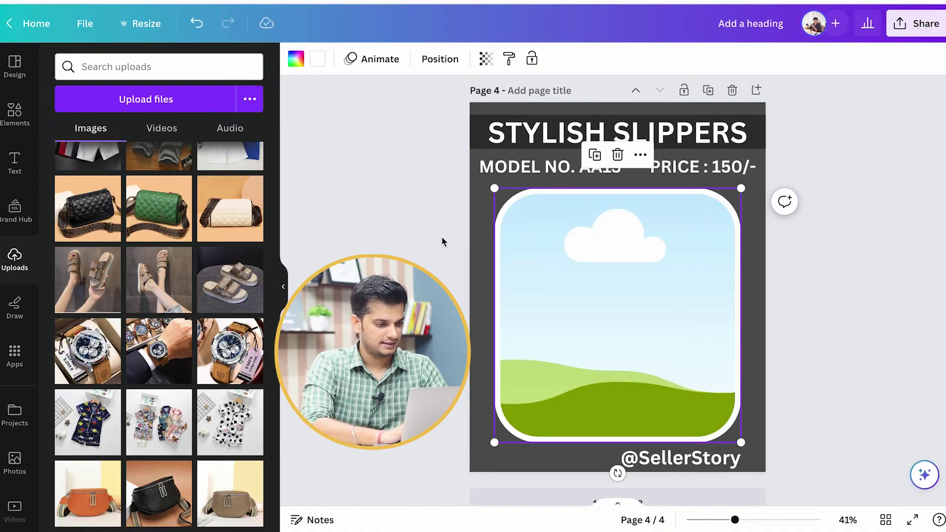
scroll(92, 276, up, 5)
click(92, 276)
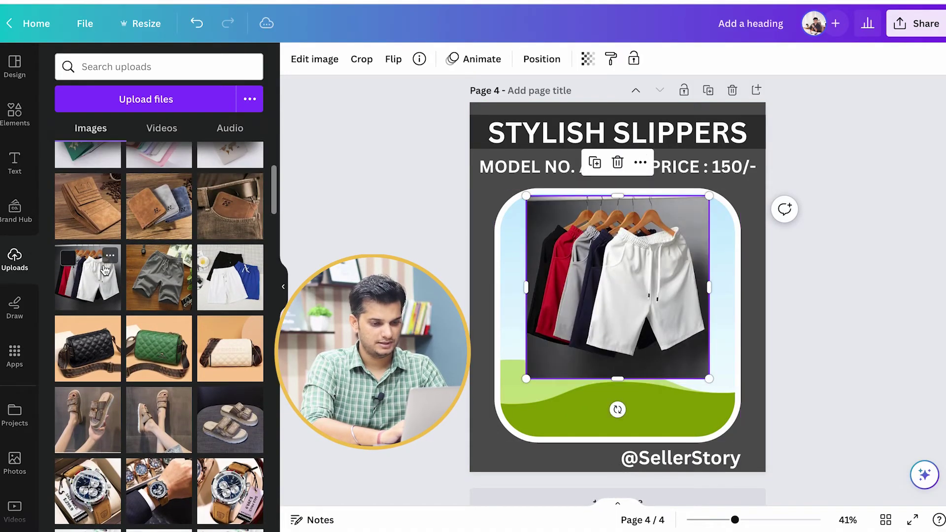
drag(626, 246, 641, 261)
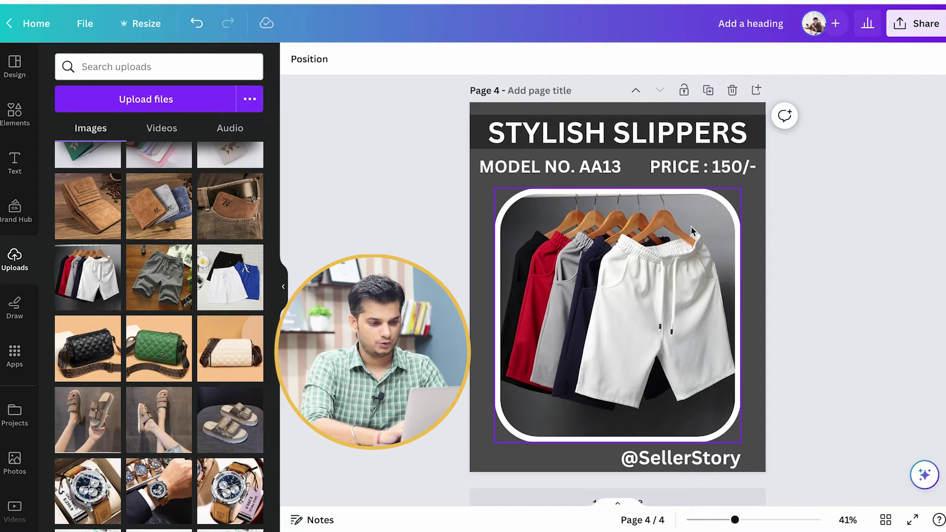
Change the heading on page 4 to STYLISH SHORTS.
scroll(693, 231, up, 1)
double_click(610, 157)
text(STYLISH SHORTS)
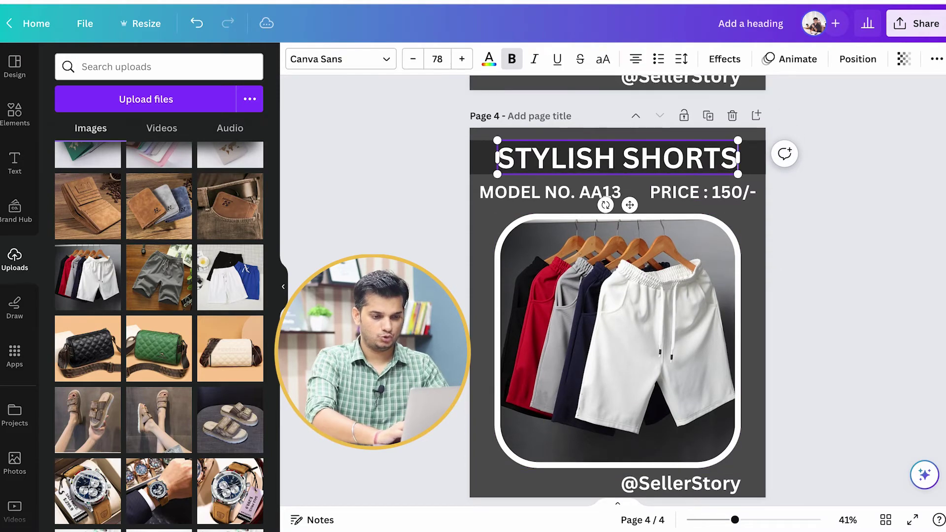
click(857, 220)
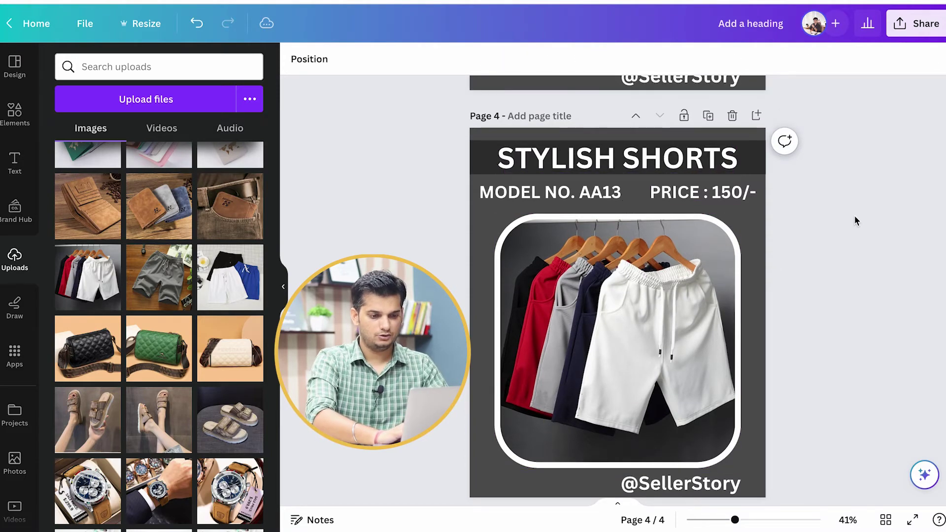
click(553, 195)
click(700, 192)
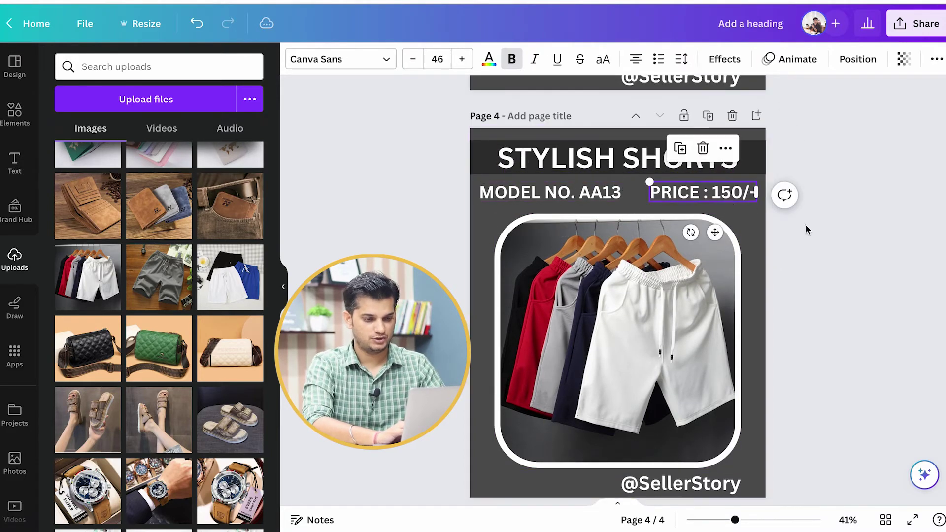
Duplicate the shorts post as page 5 and turn it into a MEN'S WALLET post with the uploaded three-wallet photo.
click(708, 115)
click(616, 340)
key(Delete)
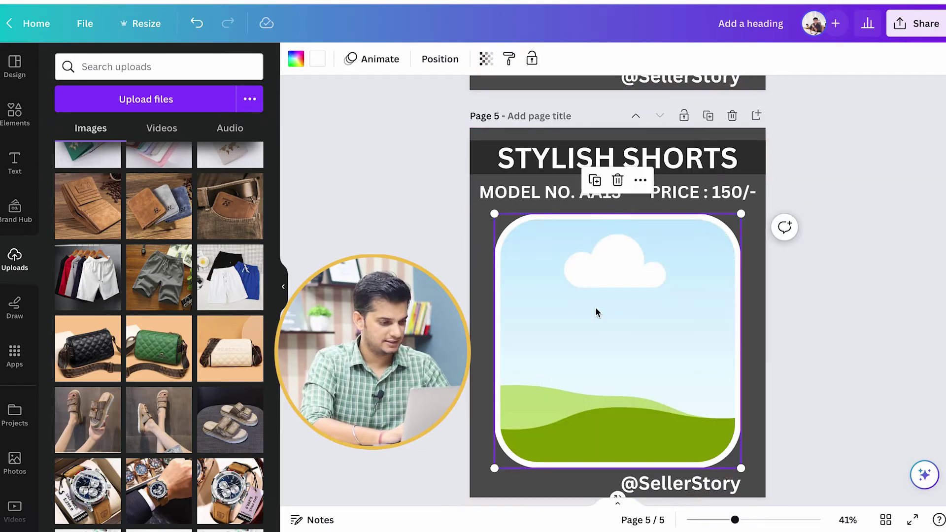
scroll(159, 296, up, 2)
drag(159, 270, 595, 294)
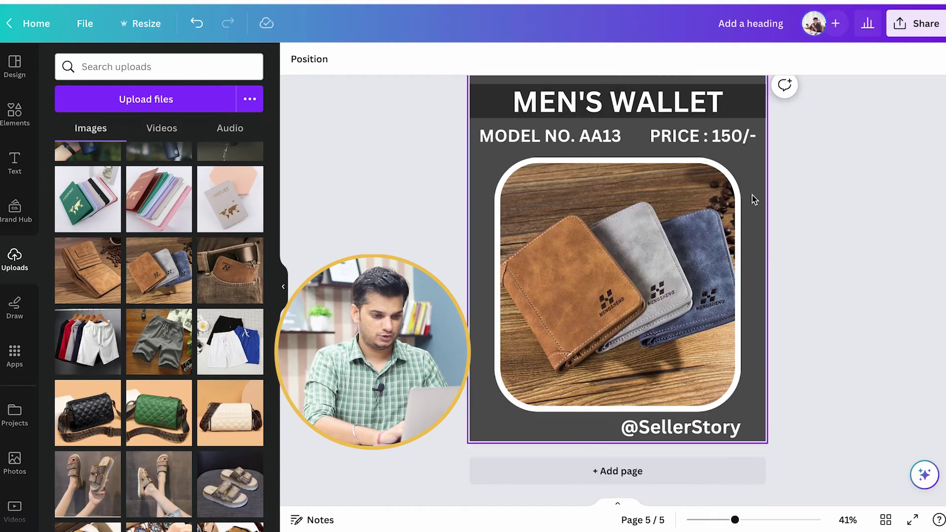
Duplicate the wallet post as page 6 and replace its photo with the uploaded picture of fanned-out passport covers.
scroll(753, 200, up, 1)
click(709, 90)
click(508, 258)
key(Delete)
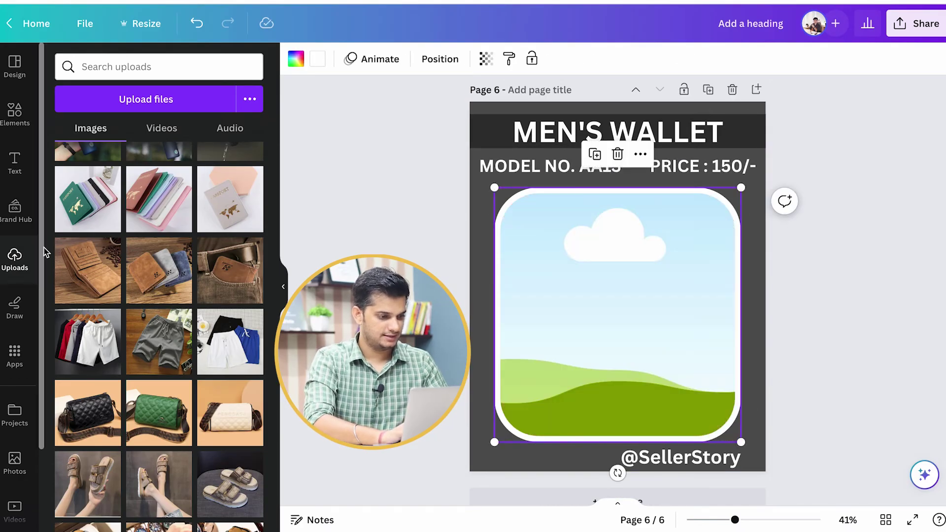
scroll(89, 286, up, 2)
drag(99, 298, 619, 281)
Change the heading on page 6 to PASSPORT COVER.
double_click(618, 132)
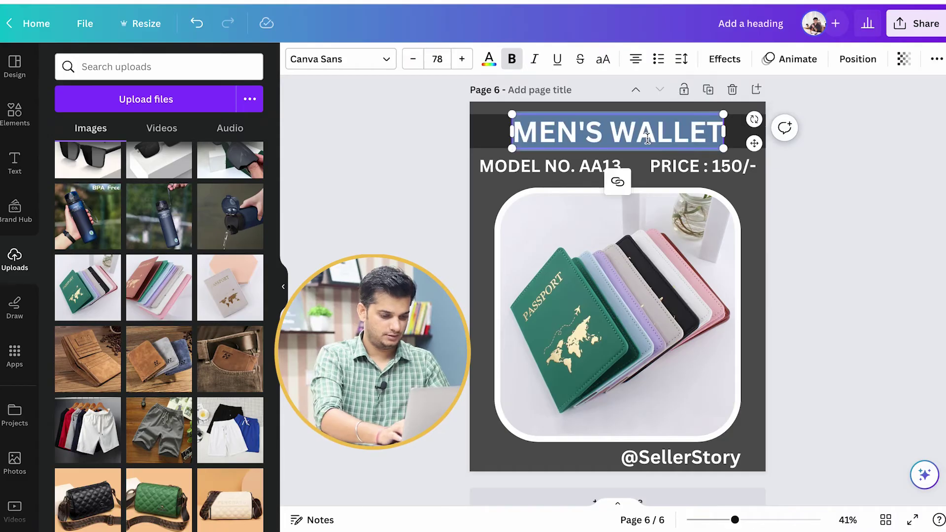
text(PASSPORT COVER)
click(844, 251)
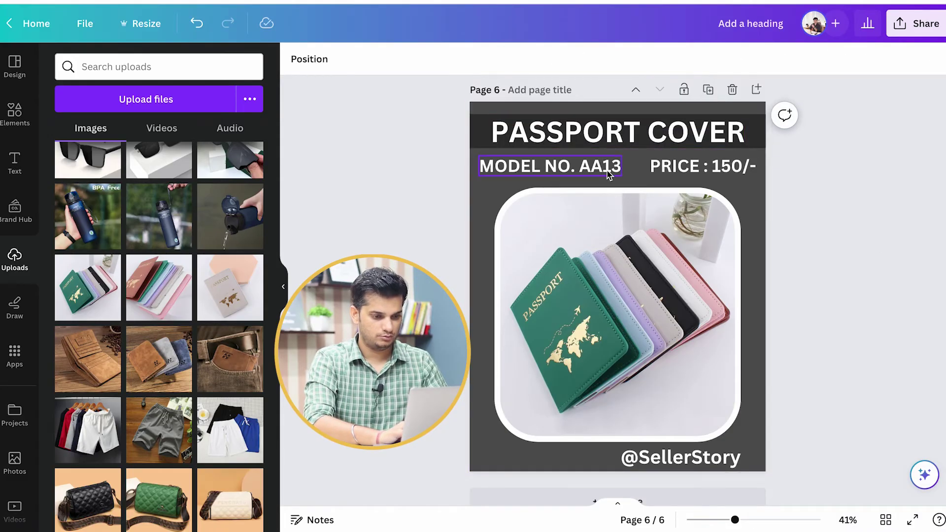
Change the model number on page 6 to AA15 and the price to 250/-.
double_click(613, 168)
key(BackSpace)
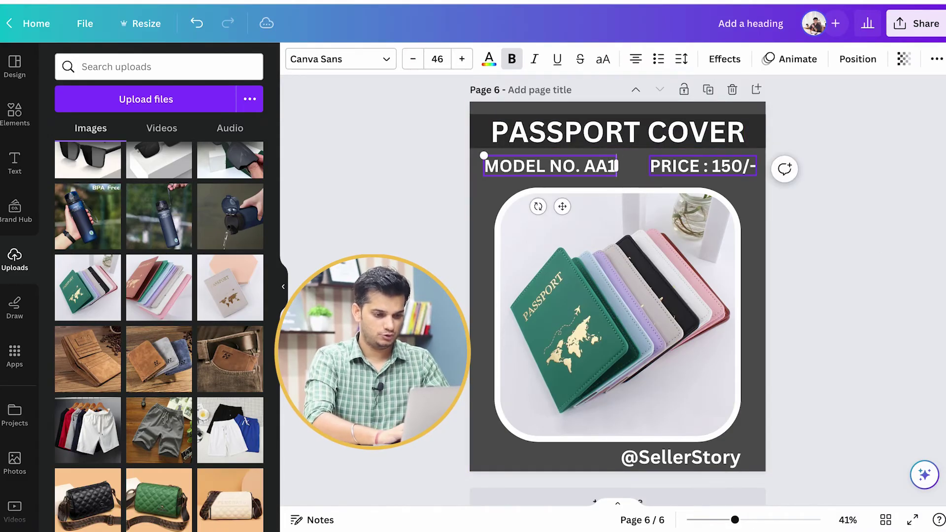
text(5)
click(727, 164)
click(722, 165)
key(BackSpace)
text(2)
click(808, 211)
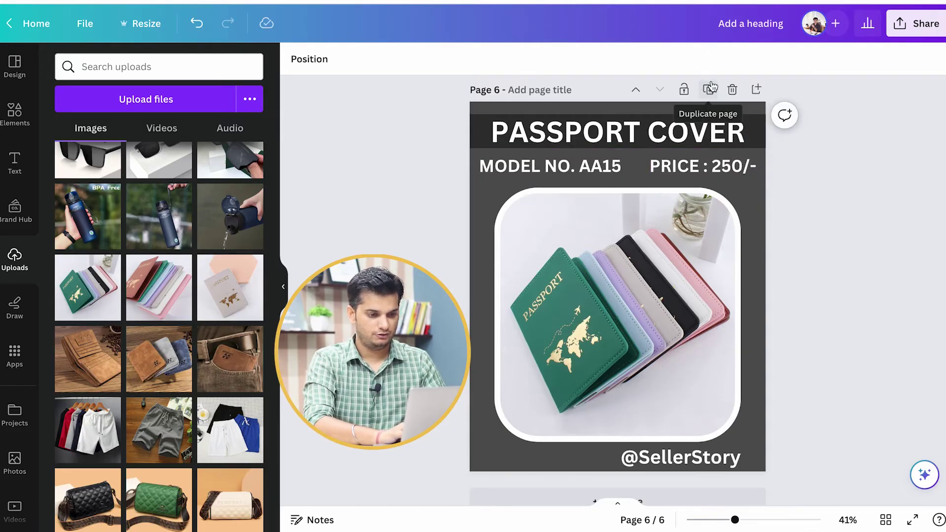
Duplicate the passport cover post as page 7 and replace its photo with the uploaded black sunglasses picture on the beige background.
click(709, 89)
click(616, 315)
key(Delete)
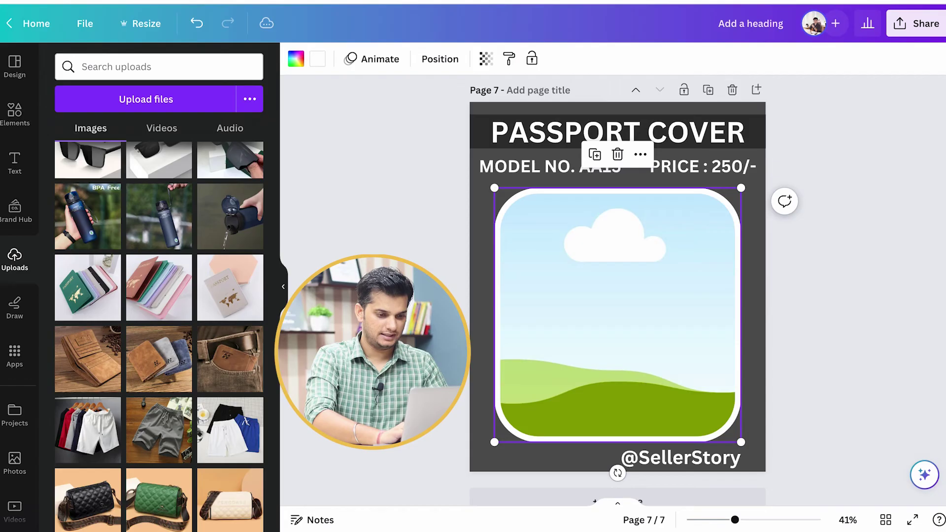
scroll(178, 269, up, 1)
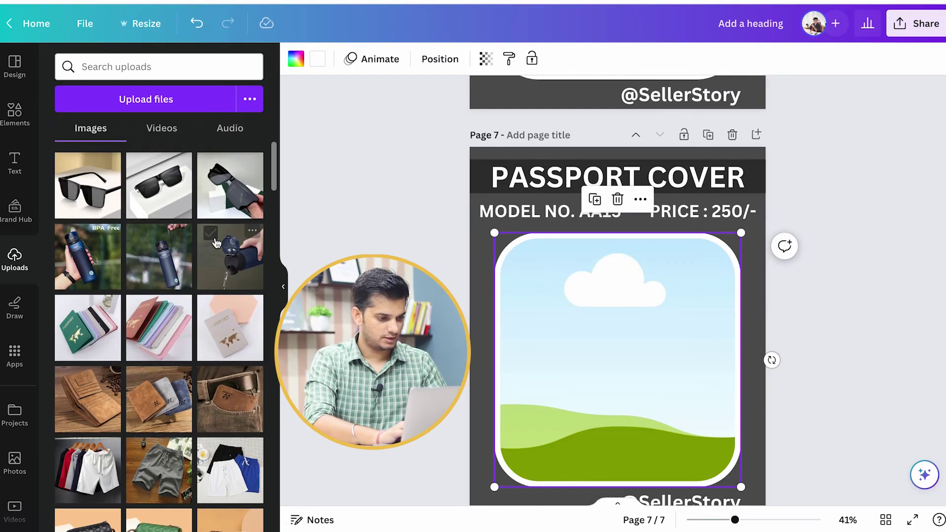
click(88, 186)
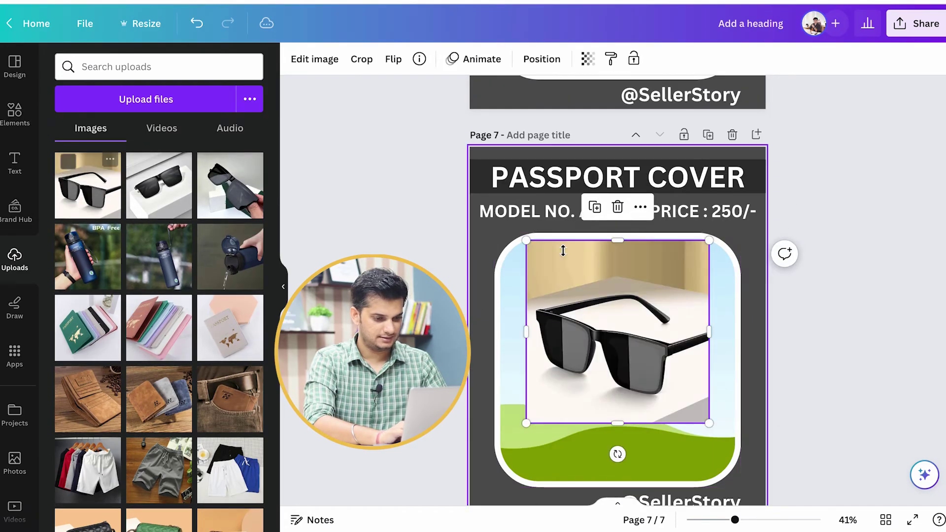
click(816, 273)
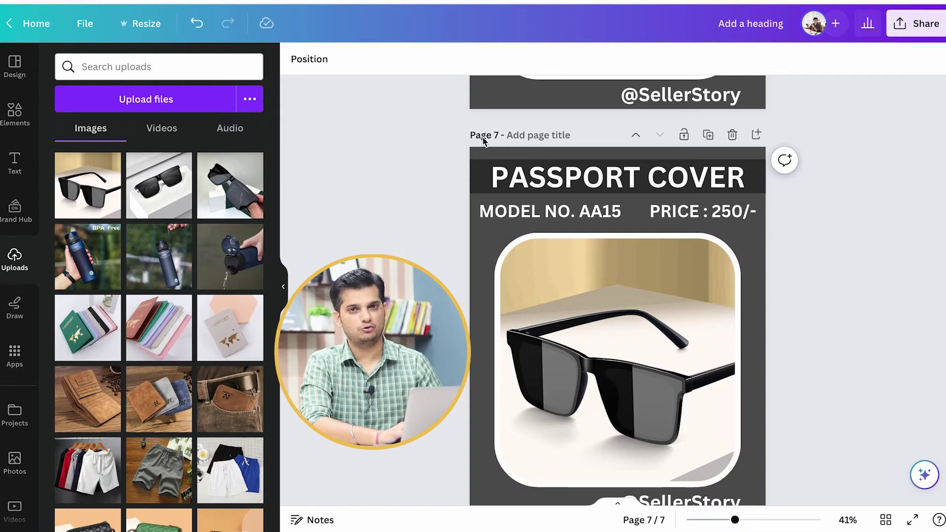
scroll(493, 146, up, 20)
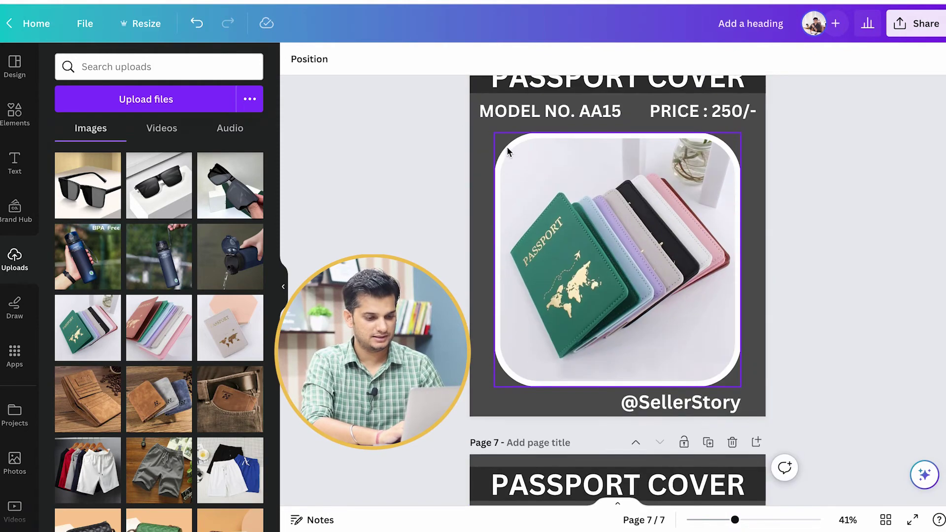
scroll(508, 151, up, 20)
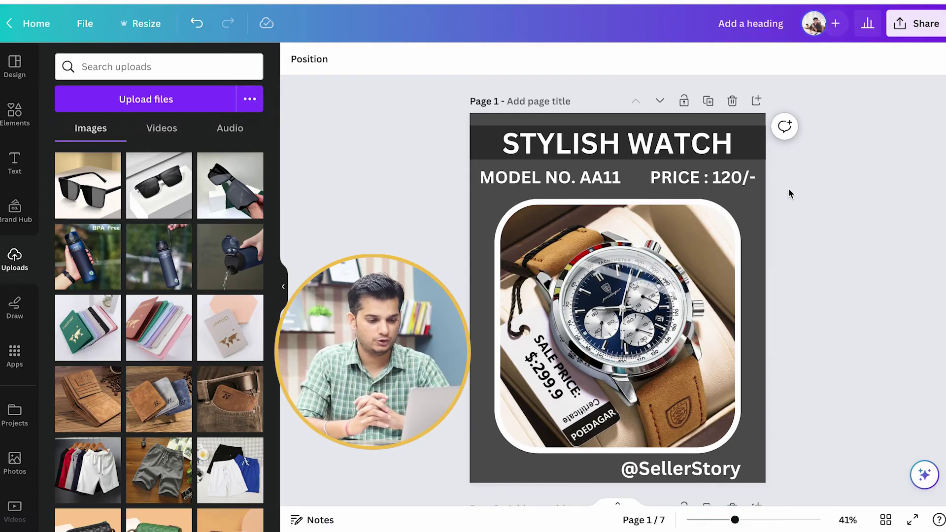
scroll(790, 193, down, 20)
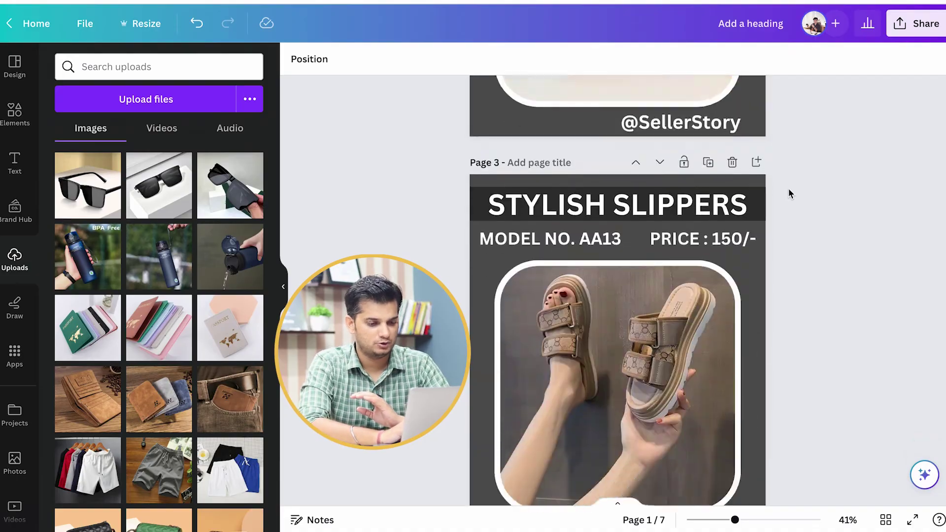
scroll(789, 194, down, 5)
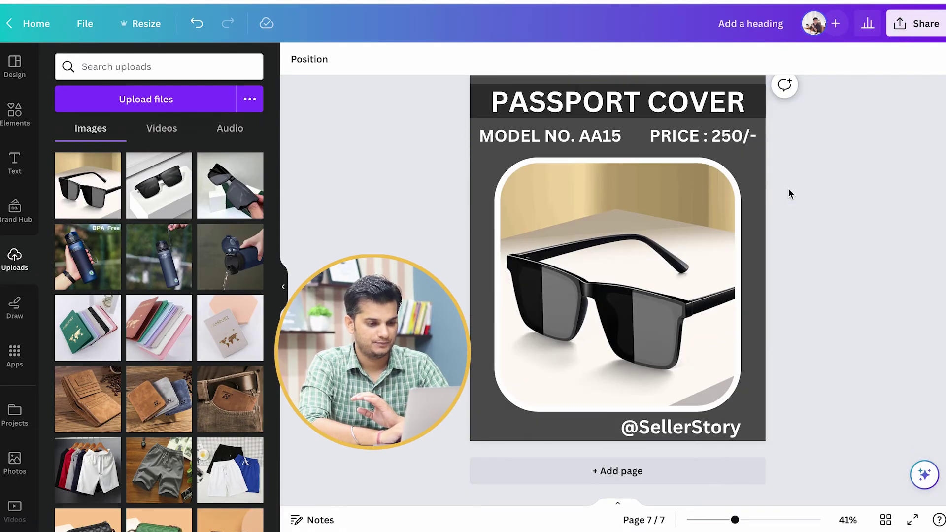
Duplicate the sunglasses post as page 8 and change the heading on page 7 to MEN'S SUNGLASS.
scroll(788, 193, up, 1)
click(708, 89)
scroll(690, 140, up, 10)
scroll(689, 140, down, 1)
double_click(641, 221)
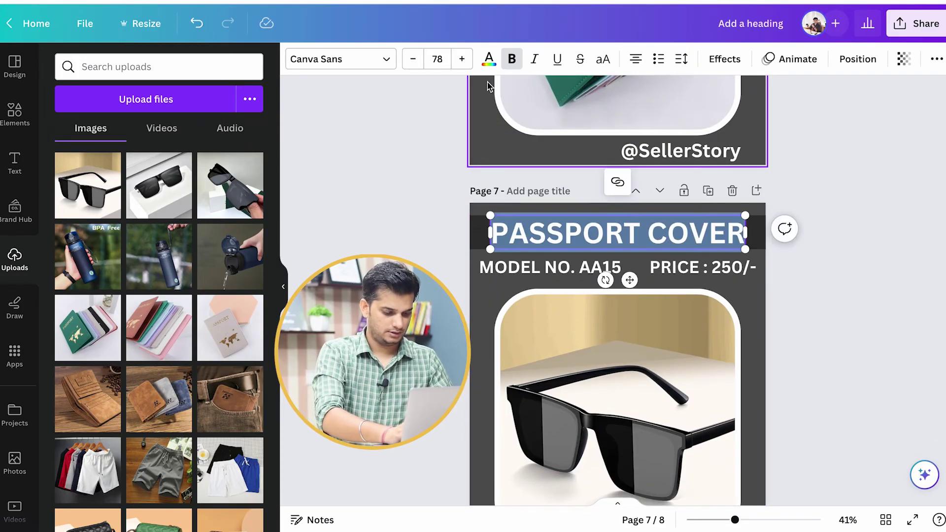
text(MEN'S SUNGLASS)
click(827, 283)
Replace the photo on page 8 with the uploaded picture of the bottle hanging from its strap and change the heading to WATER BOTTLE.
scroll(826, 281, down, 10)
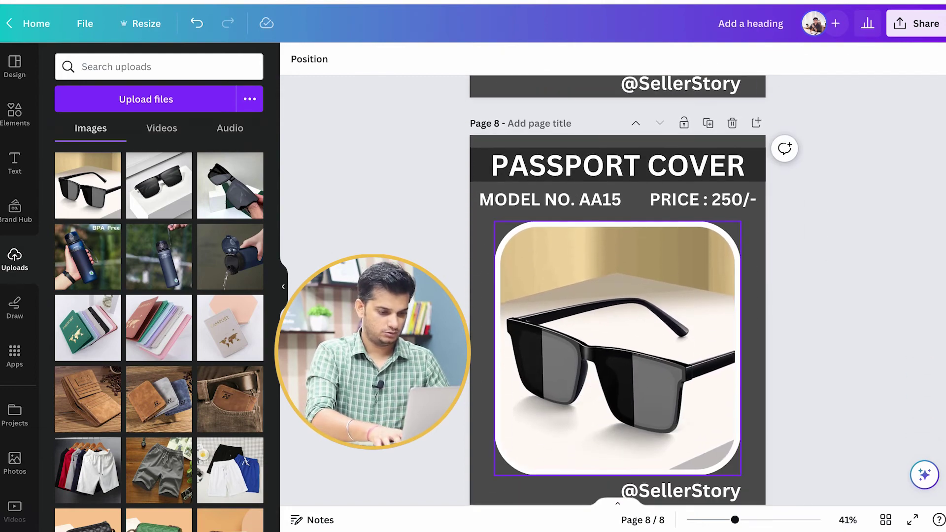
click(640, 320)
key(Delete)
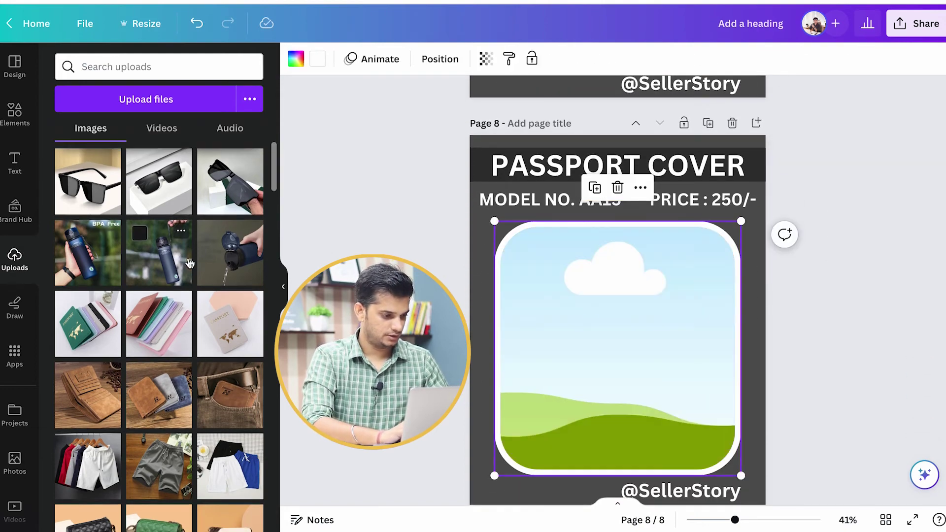
scroll(189, 263, down, 1)
drag(168, 249, 591, 316)
click(827, 235)
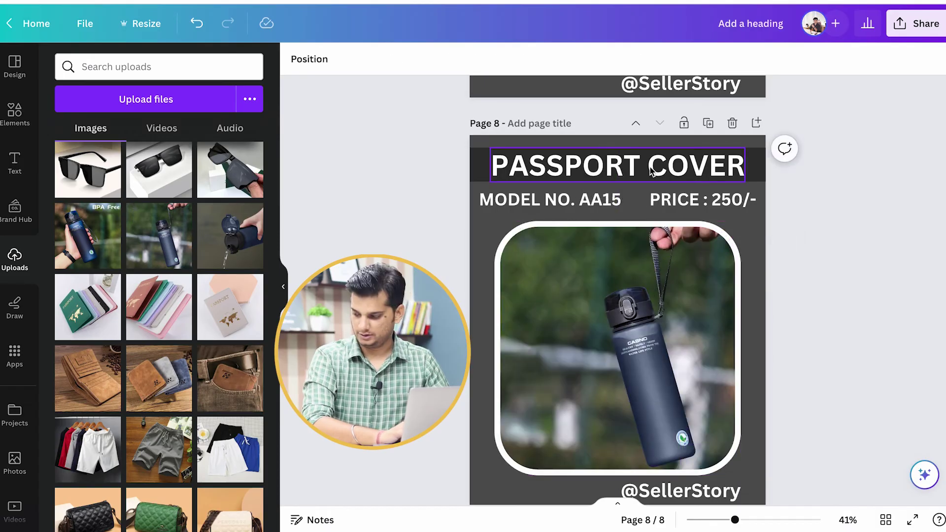
triple_click(616, 165)
text(WATER BOTTLE)
click(851, 185)
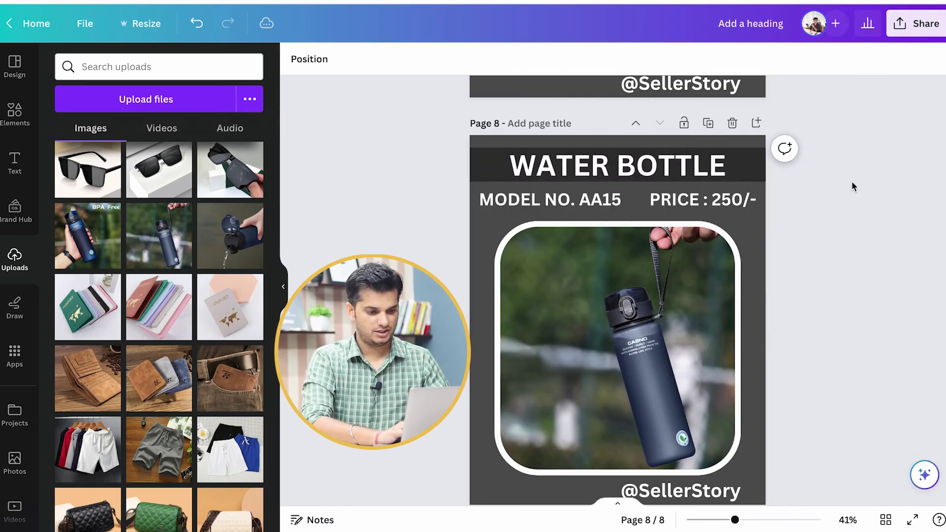
click(551, 200)
scroll(706, 237, down, 1)
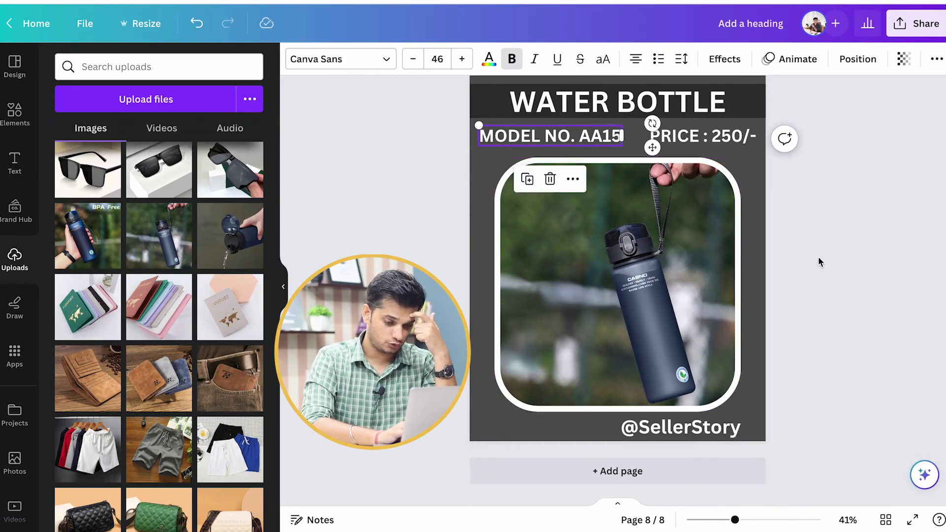
scroll(820, 262, up, 2)
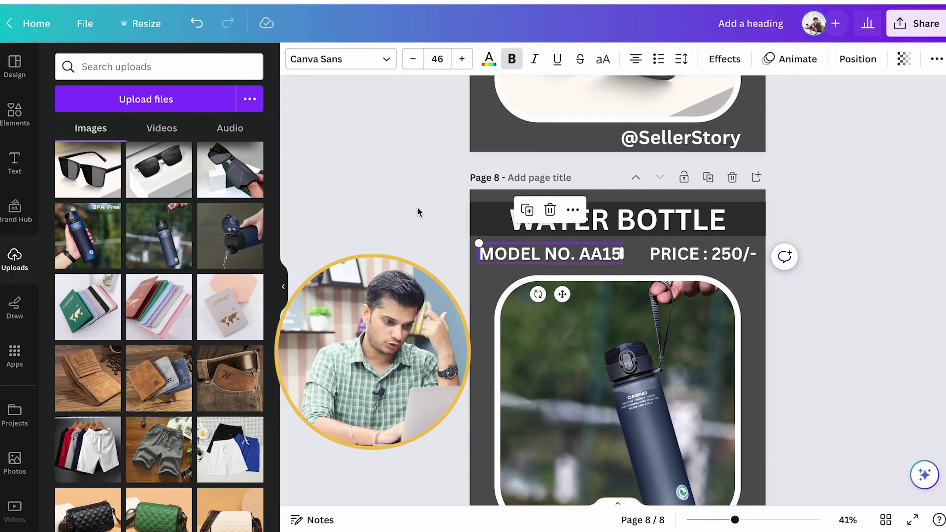
click(418, 211)
scroll(573, 190, down, 2)
scroll(708, 118, up, 1)
Duplicate the water bottle post as page 9 and replace its photo with the uploaded picture of blue and white astronaut phone cases.
click(708, 114)
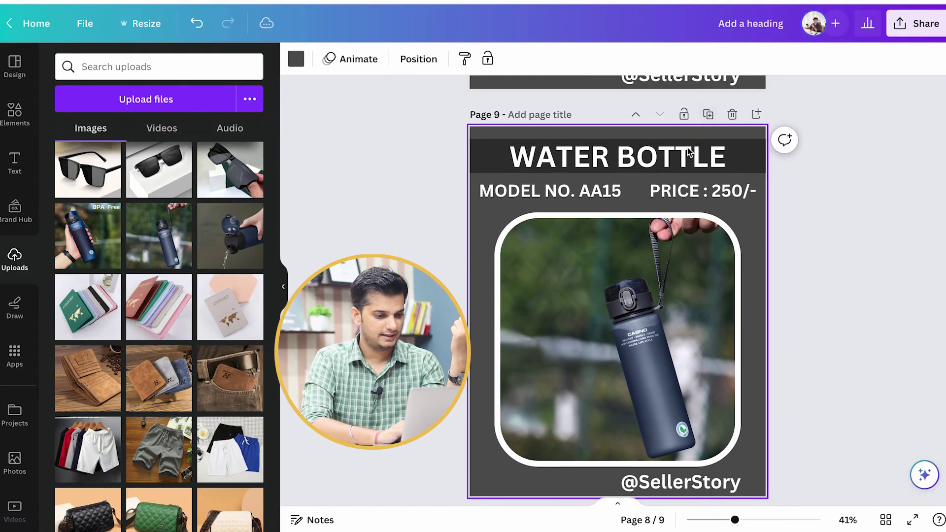
scroll(462, 217, down, 1)
scroll(159, 320, down, 5)
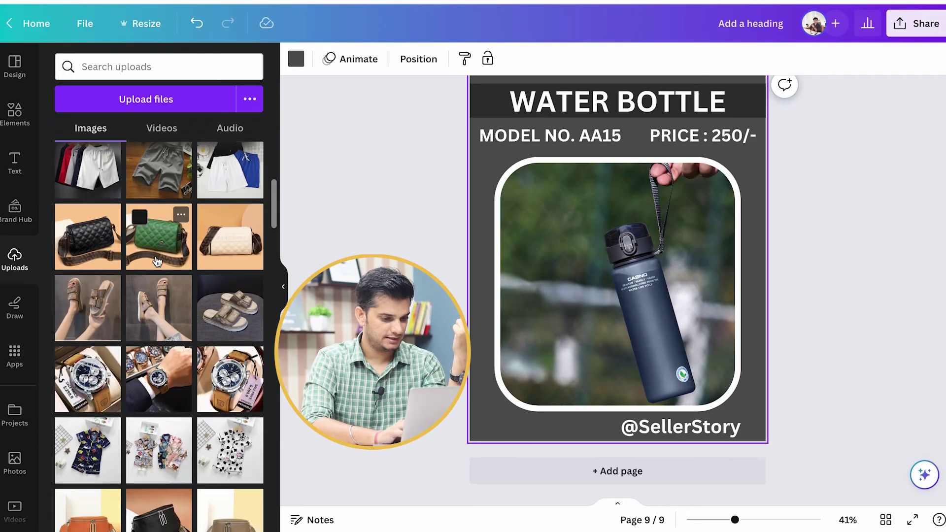
click(555, 293)
key(Delete)
scroll(141, 340, down, 3)
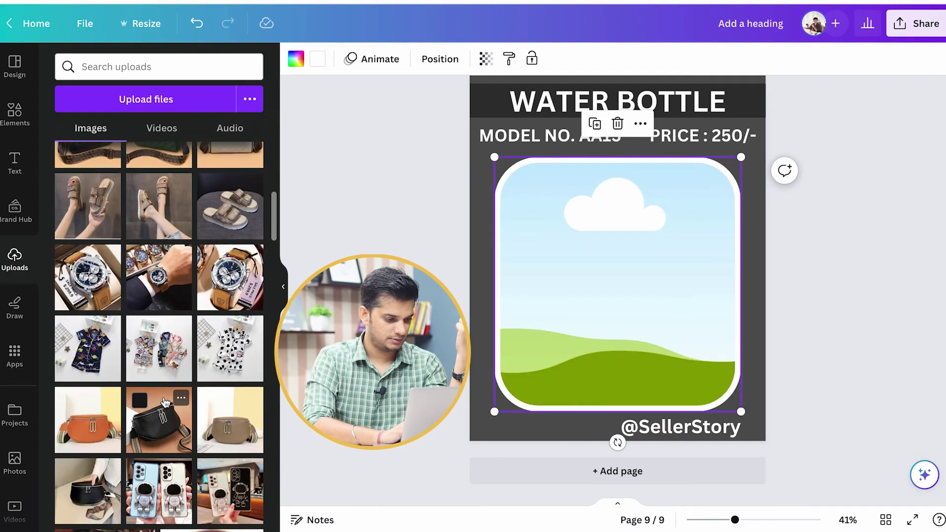
drag(159, 490, 583, 291)
click(815, 262)
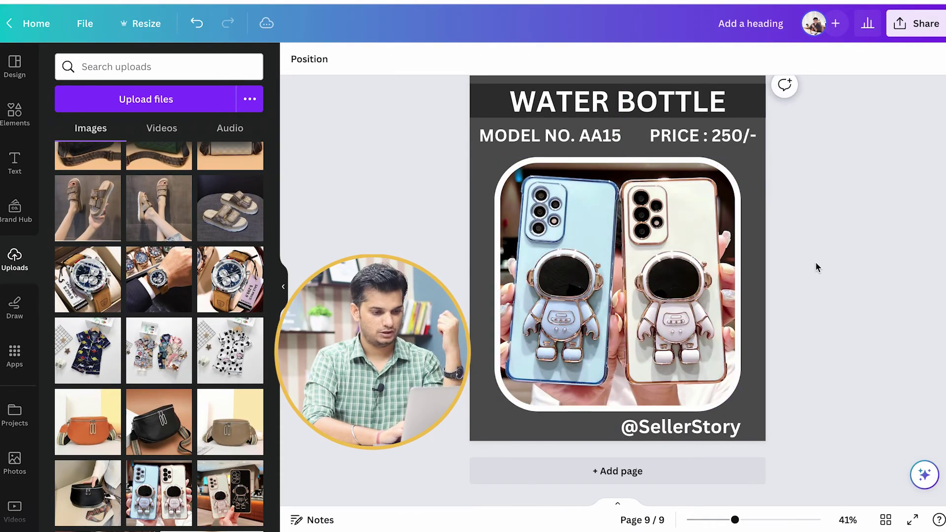
Change the heading on page 9 to MOBILE COVER and the price to 350/-.
scroll(816, 262, up, 1)
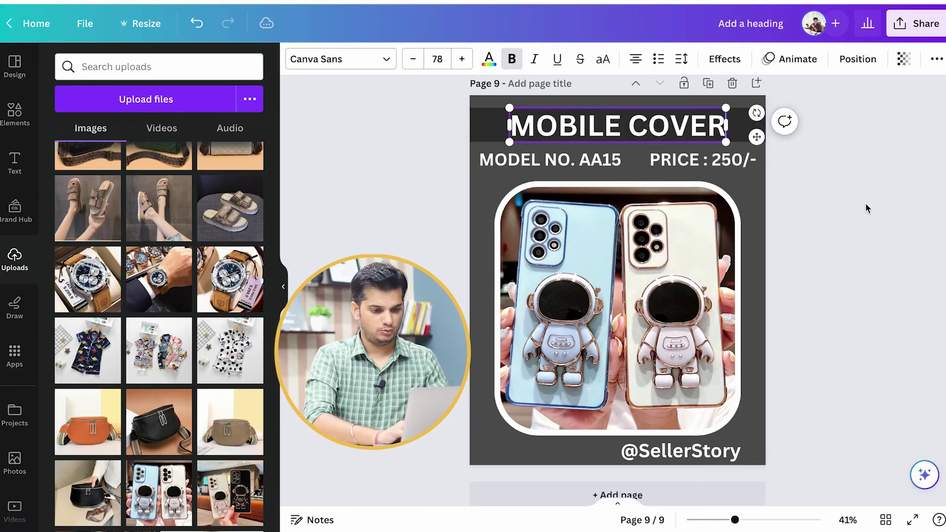
click(867, 208)
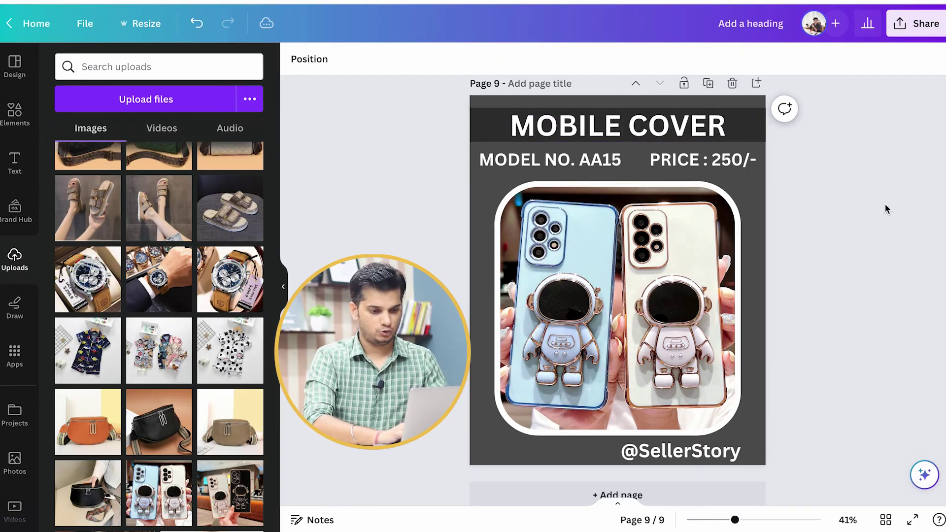
double_click(749, 163)
key(BackSpace)
text(3)
click(795, 192)
Change the model number on page 9 to AA16.
double_click(609, 168)
click(611, 160)
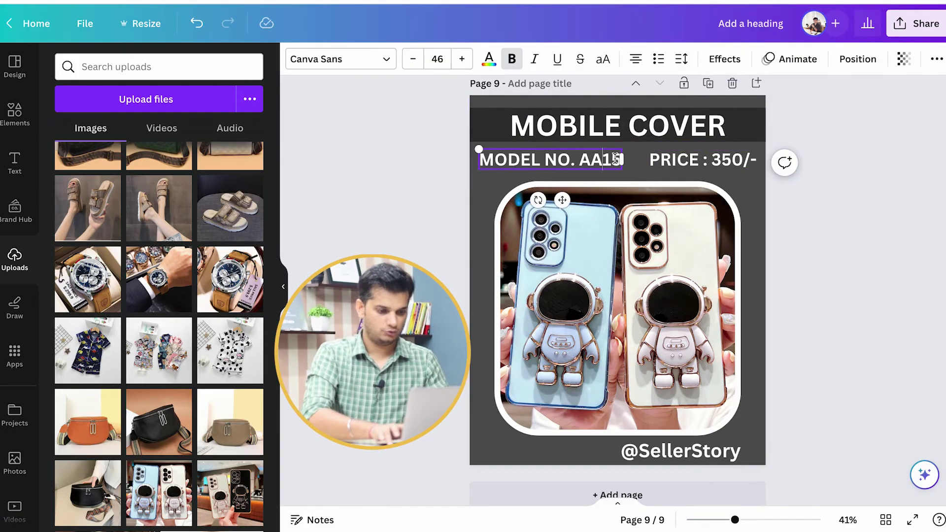
key(BackSpace)
text(6)
click(830, 205)
Review the finished product posts from the watch page through the mobile cover page.
scroll(830, 205, up, 20)
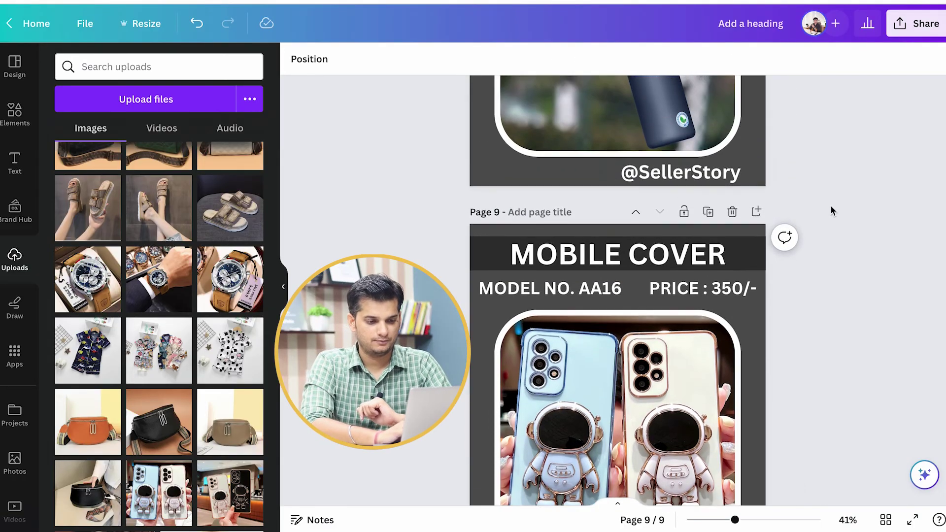
scroll(830, 205, up, 20)
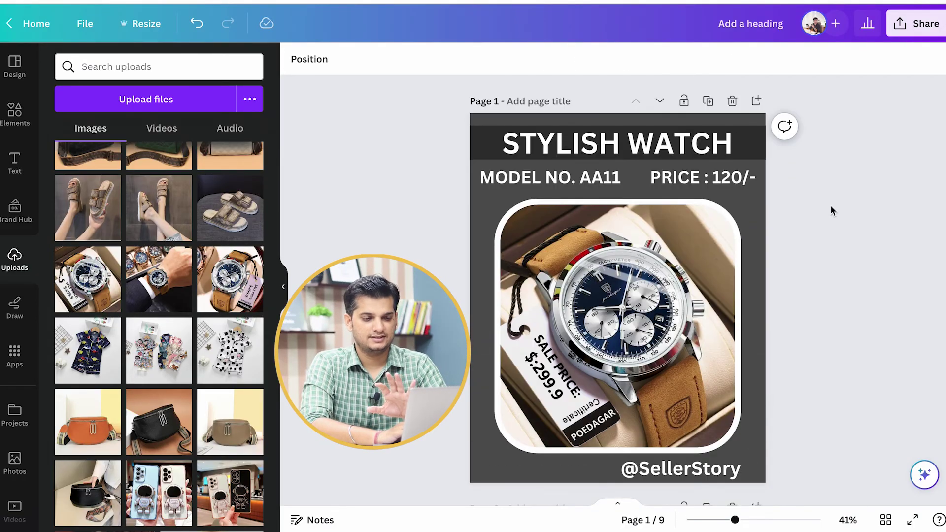
scroll(830, 205, down, 8)
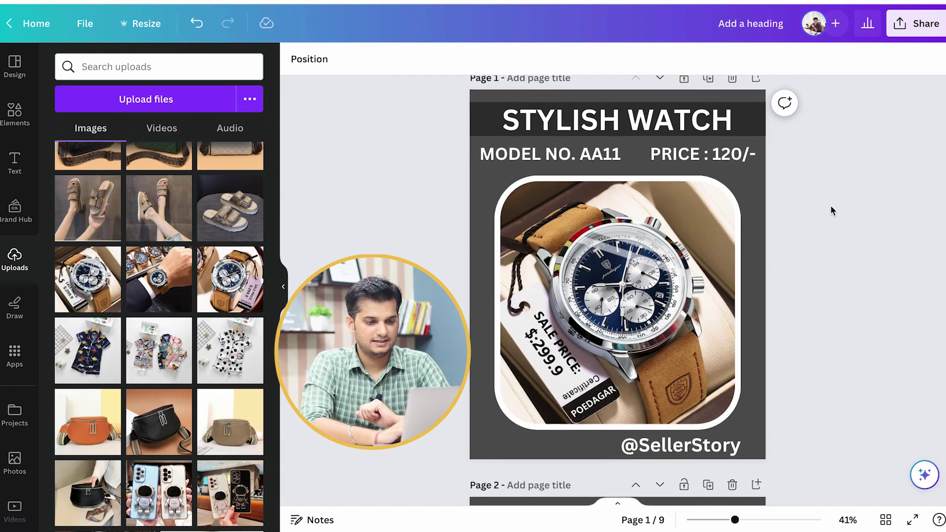
scroll(831, 211, down, 14)
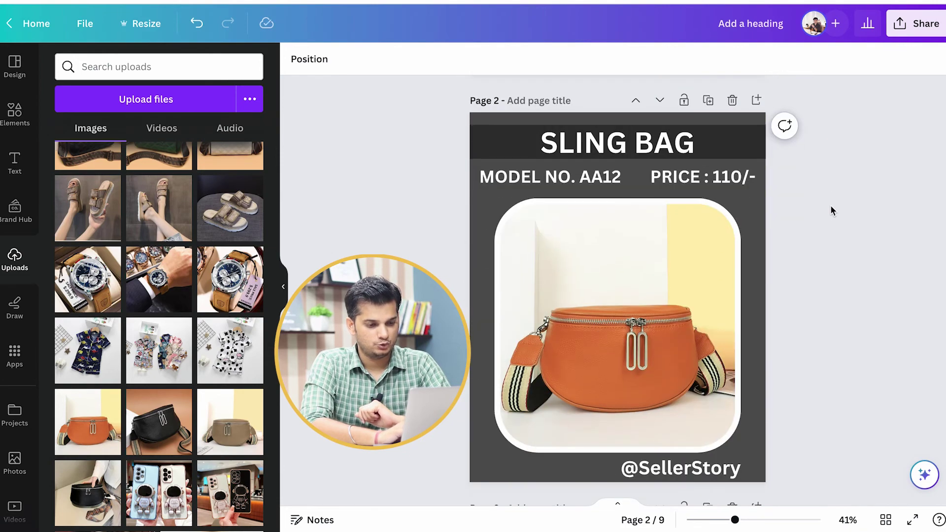
scroll(831, 211, down, 20)
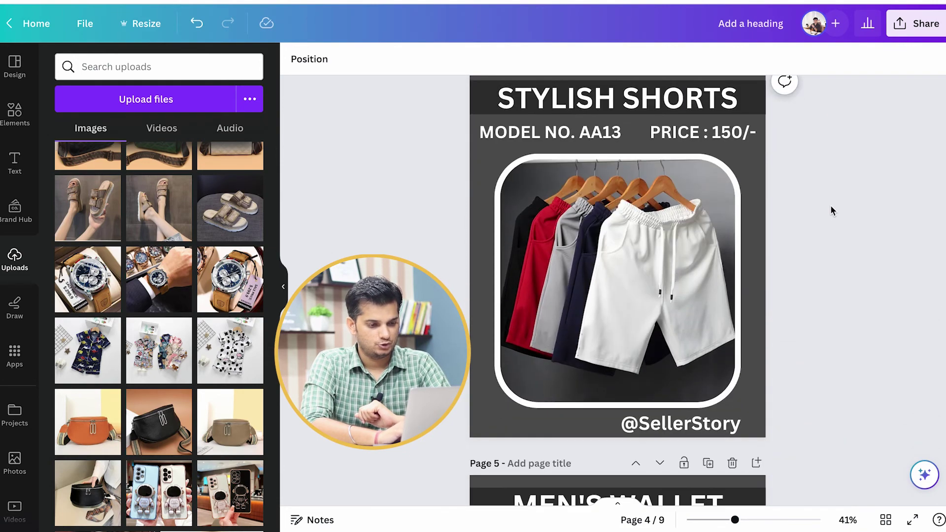
scroll(830, 205, down, 12)
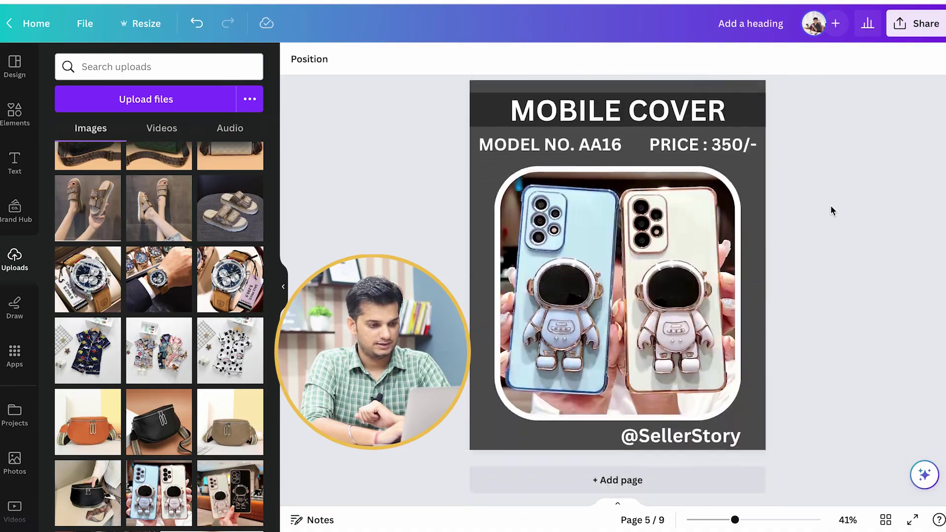
scroll(781, 300, down, 2)
scroll(833, 264, up, 20)
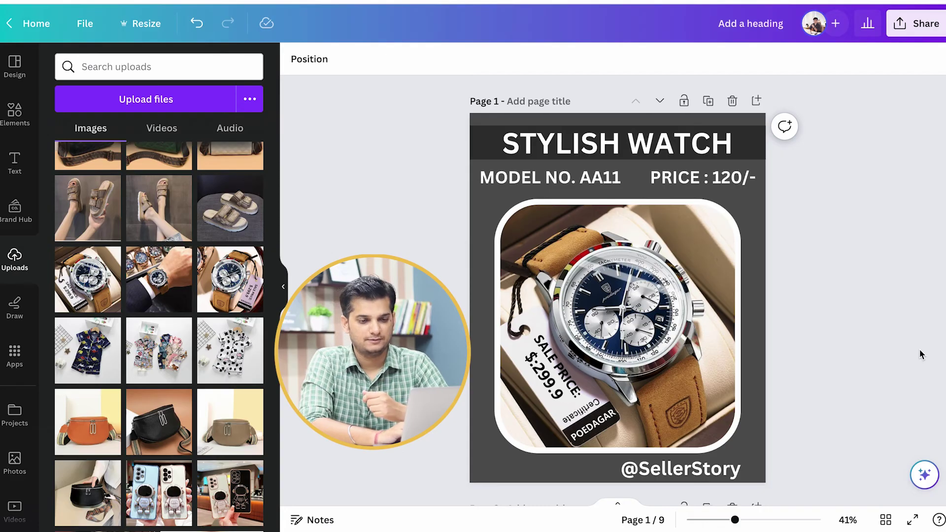
Open the design's download settings and choose PDF Standard as the file type.
click(918, 27)
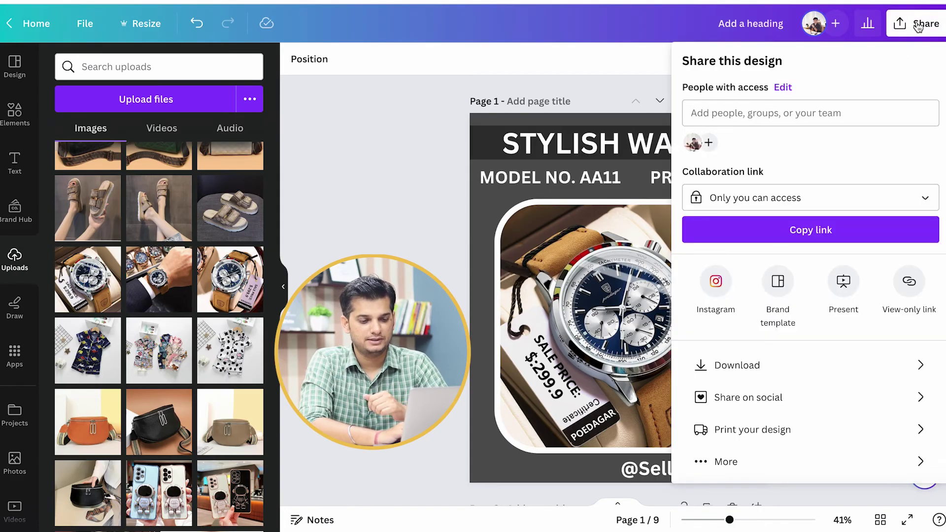
click(658, 68)
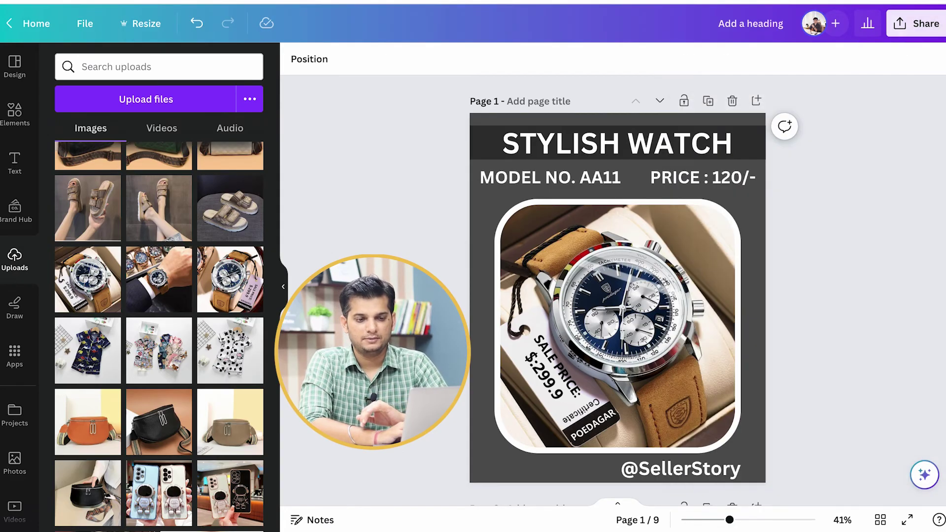
click(925, 17)
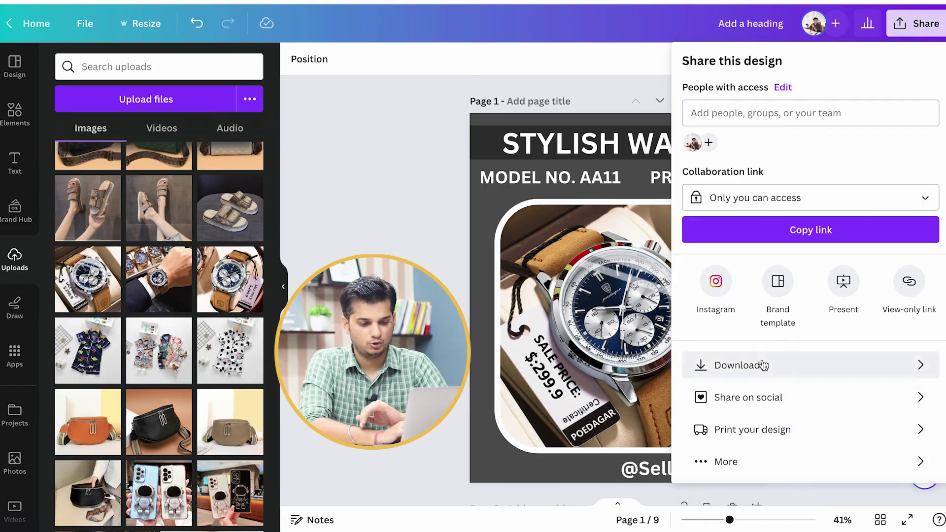
click(707, 365)
click(772, 125)
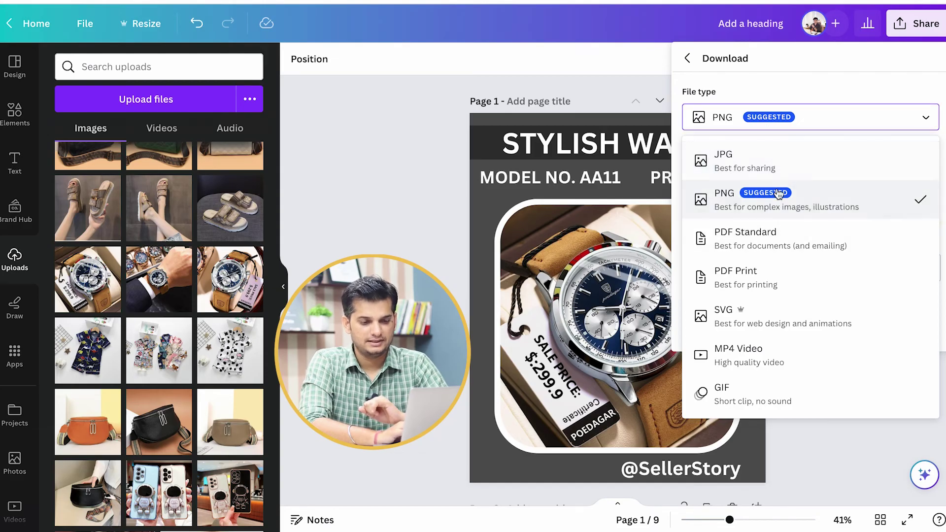
click(766, 245)
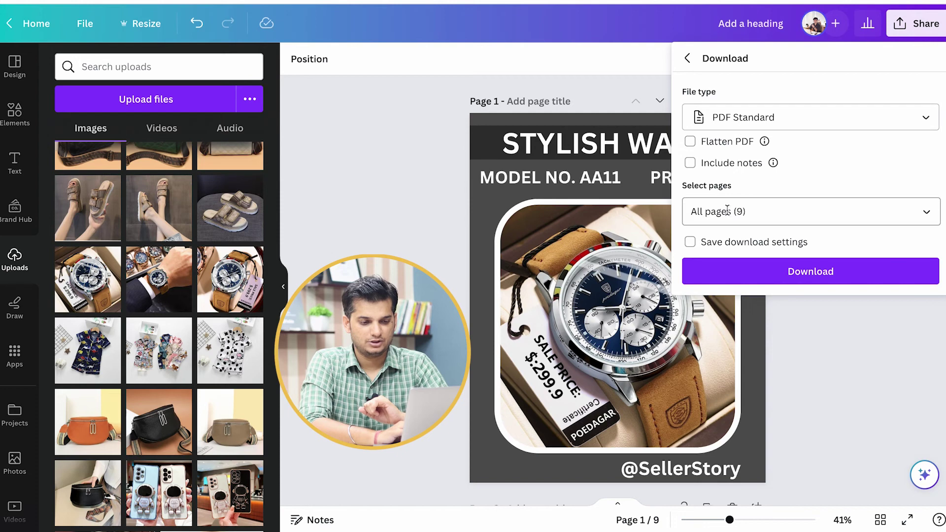
Check the page selection, keep all pages 1–9 included, and download the PDF.
click(780, 212)
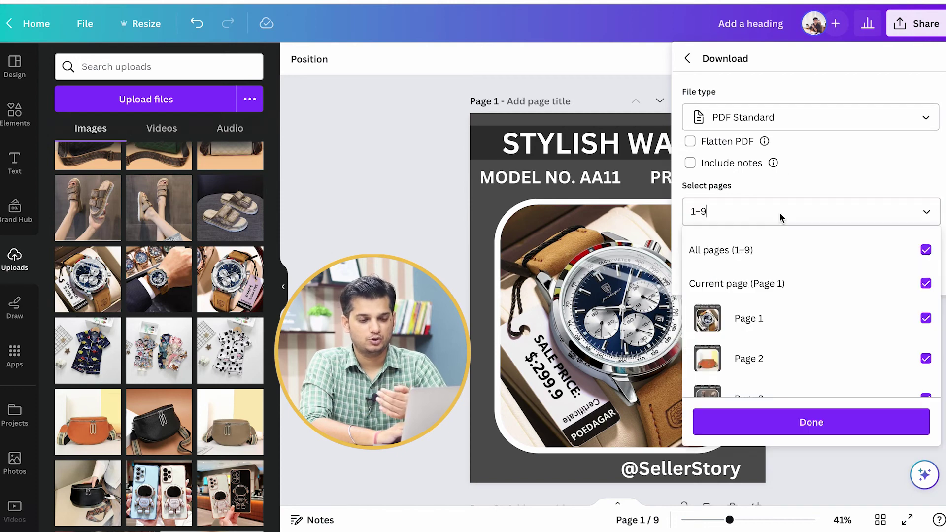
scroll(789, 272, down, 5)
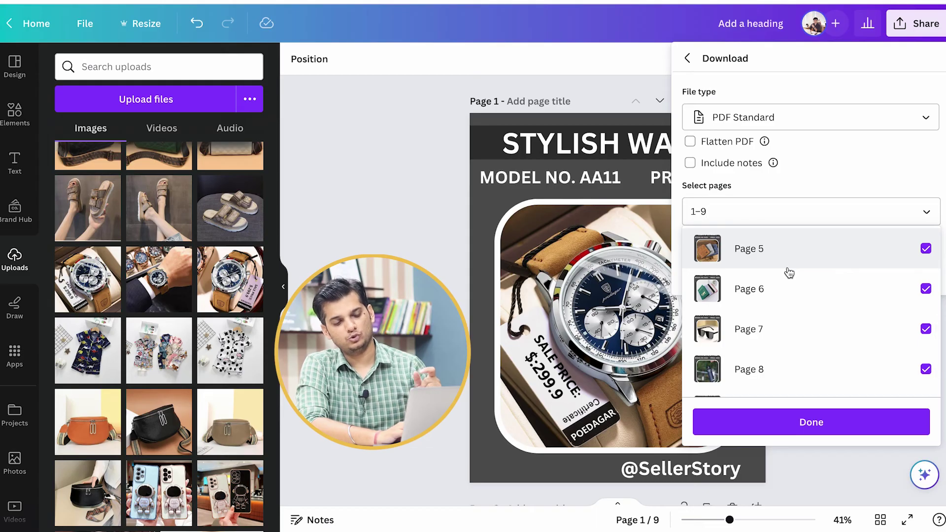
scroll(788, 266, up, 5)
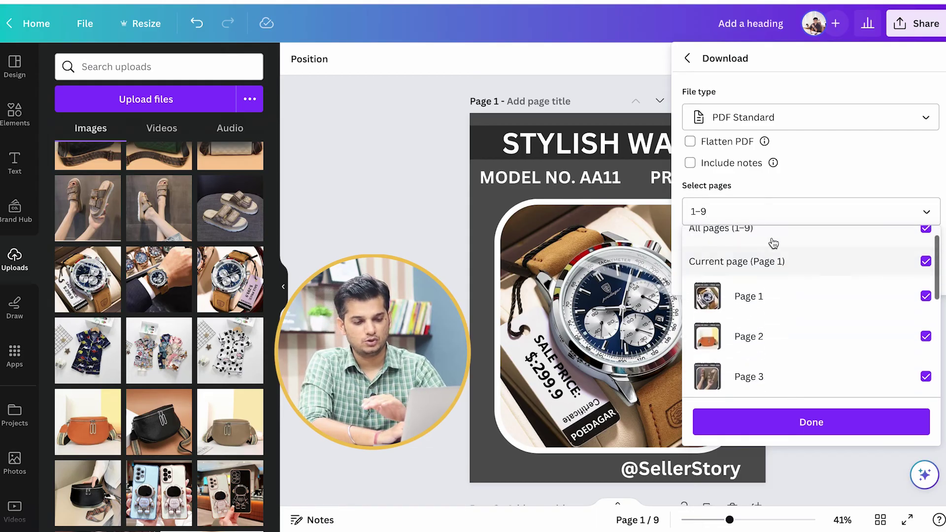
click(762, 243)
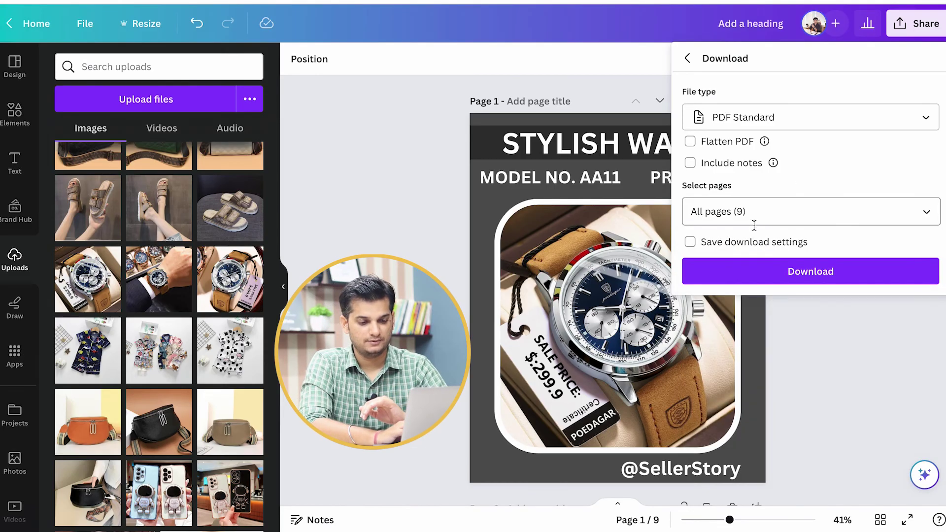
click(819, 271)
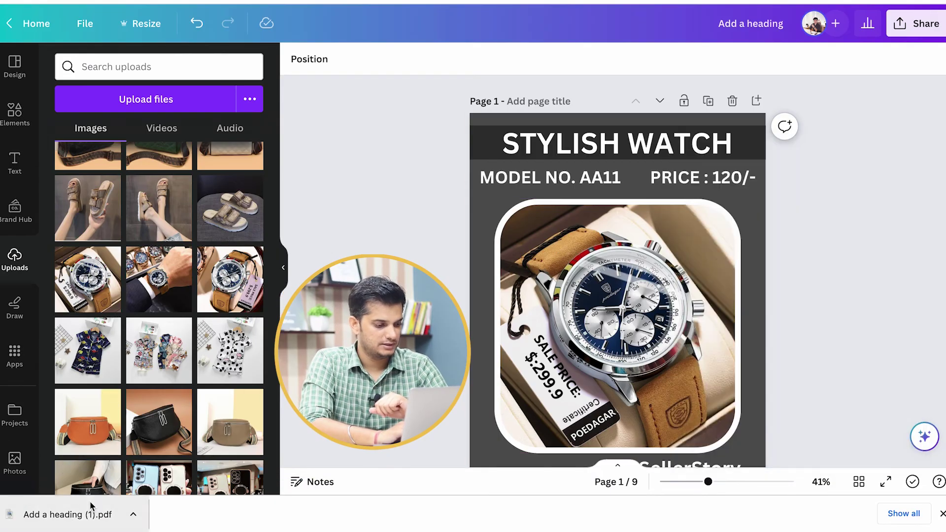
Open the downloaded PDF and examine its pages from the stylish watch post through the mobile cover post, zoomed out to 25%.
click(67, 525)
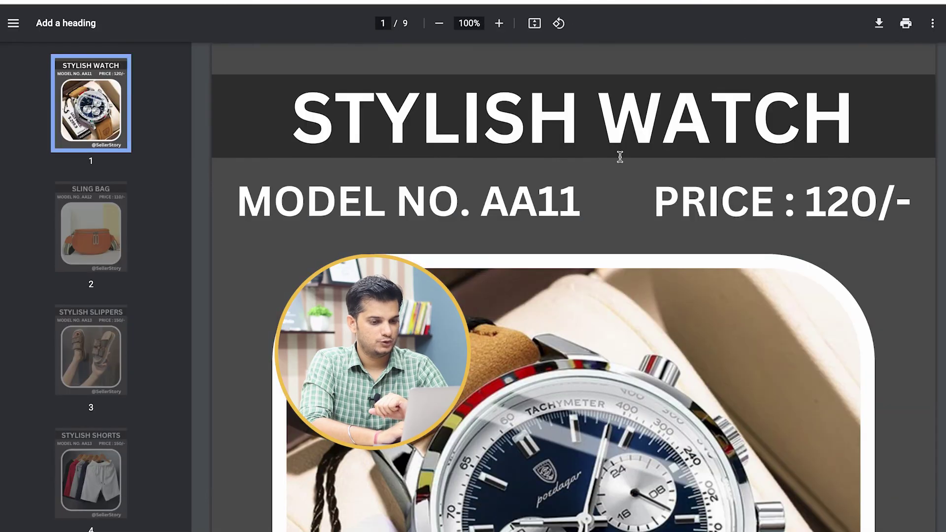
scroll(583, 166, down, 20)
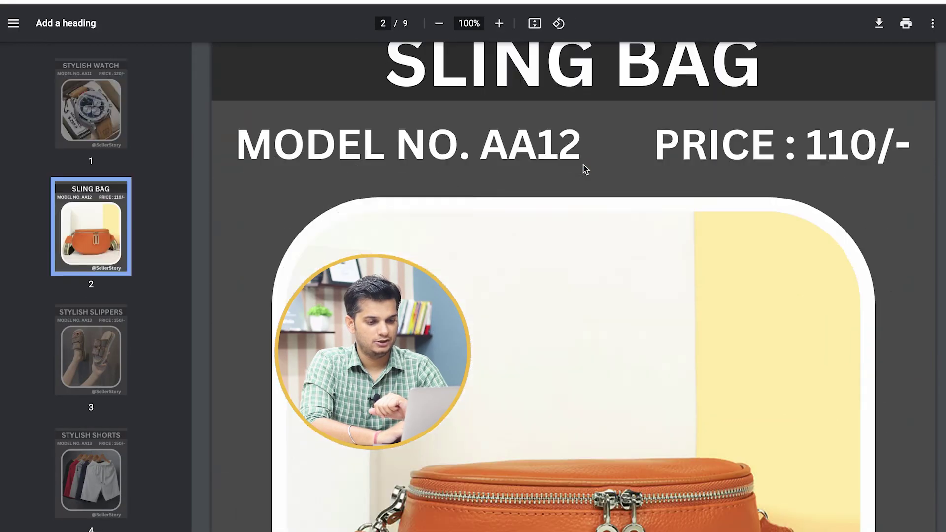
scroll(584, 168, down, 7)
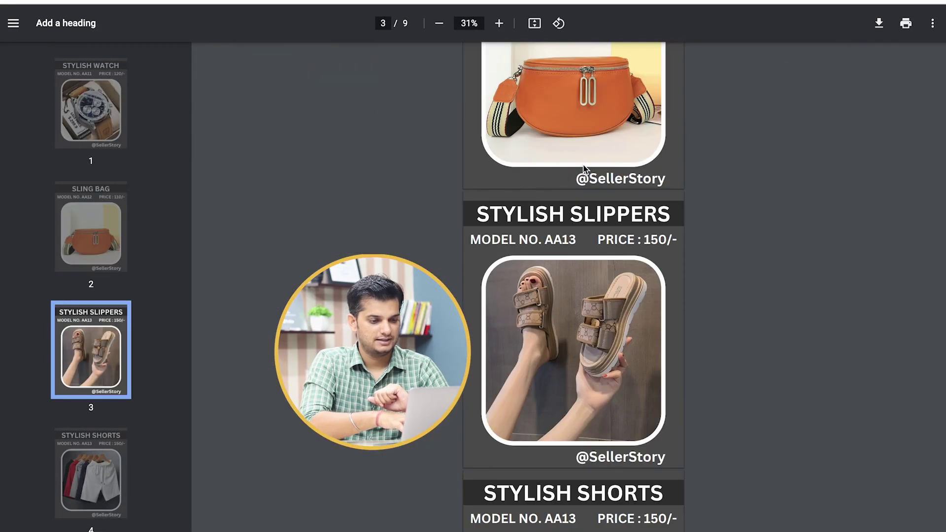
scroll(584, 167, up, 10)
scroll(584, 168, down, 20)
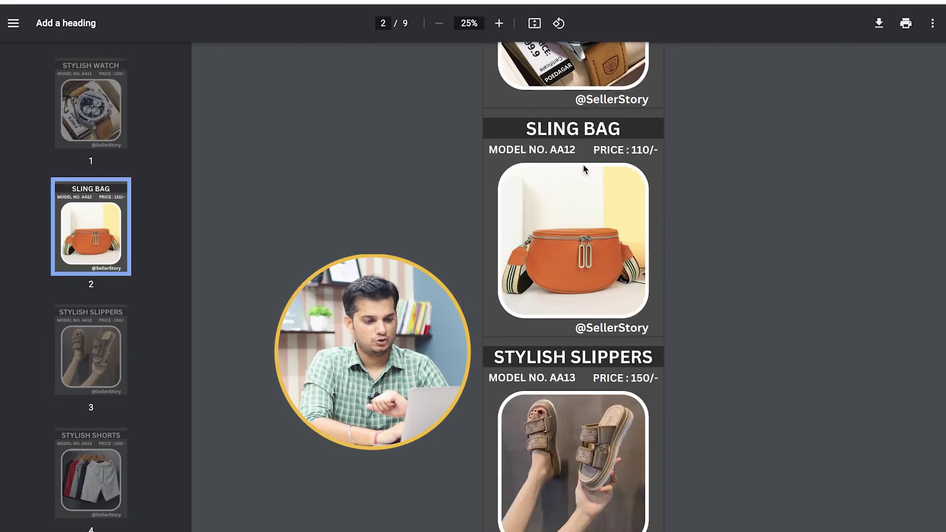
scroll(584, 167, down, 5)
scroll(584, 168, up, 20)
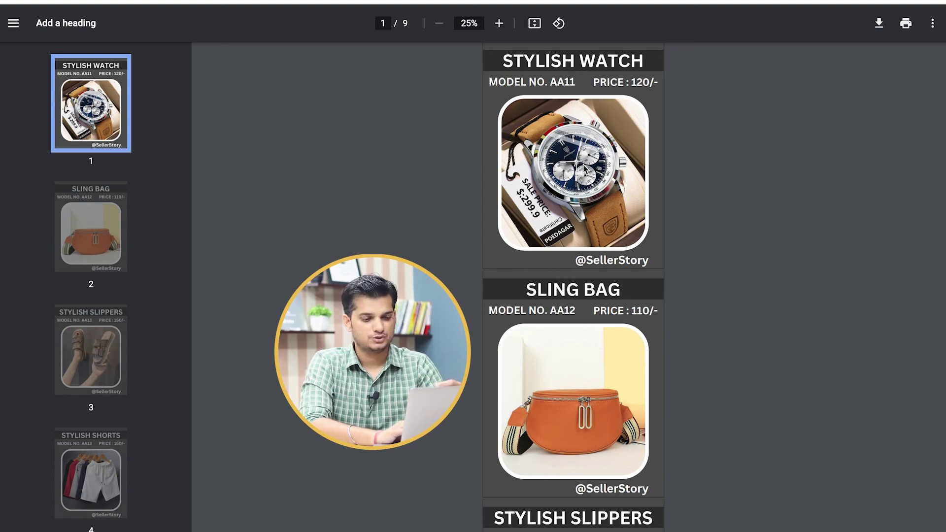
scroll(655, 190, down, 20)
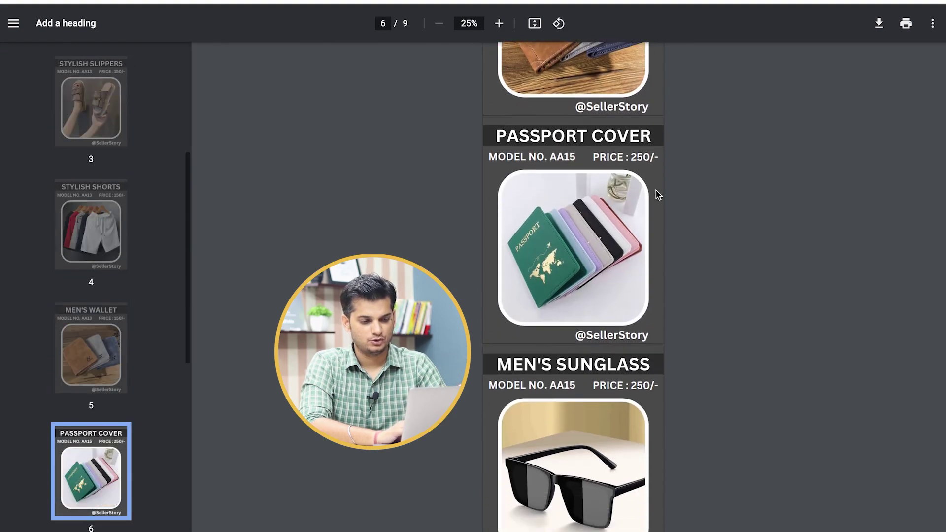
scroll(656, 190, down, 1)
scroll(655, 191, up, 20)
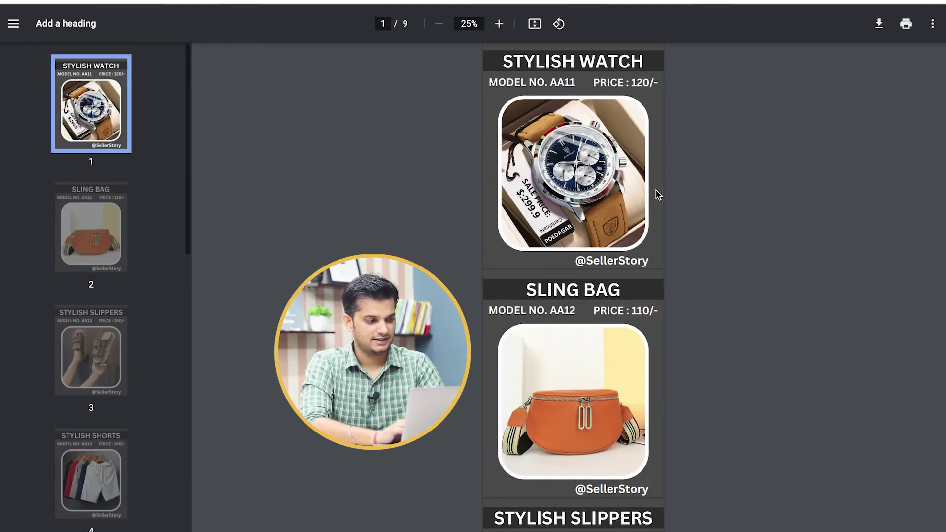
scroll(191, 281, down, 10)
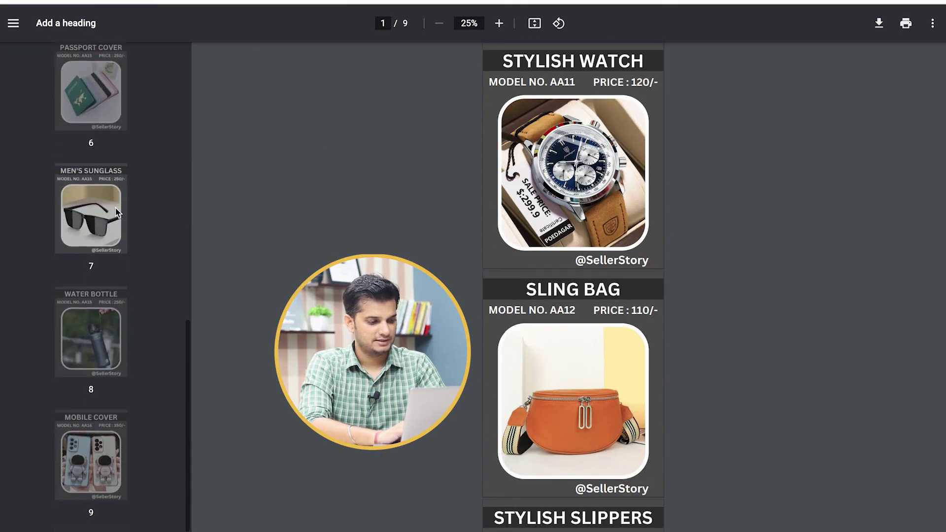
scroll(464, 211, down, 20)
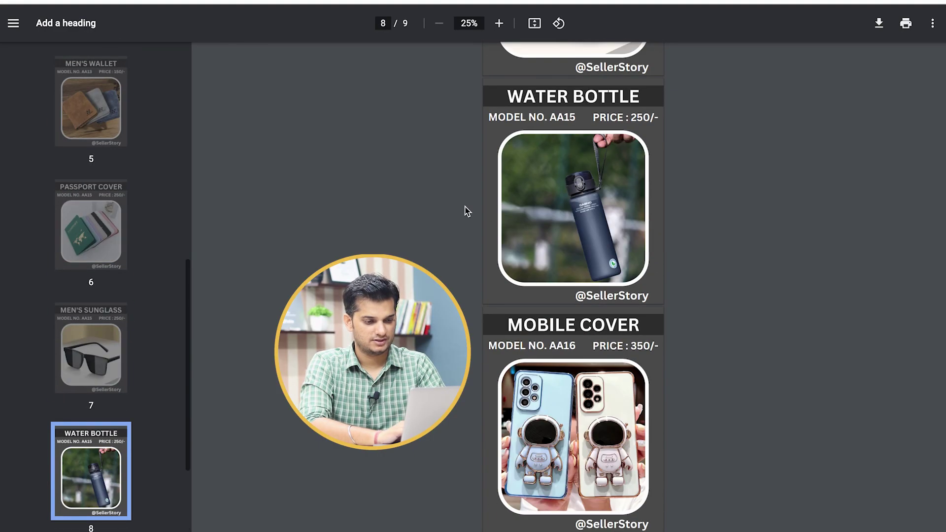
scroll(465, 211, up, 10)
scroll(465, 258, up, 20)
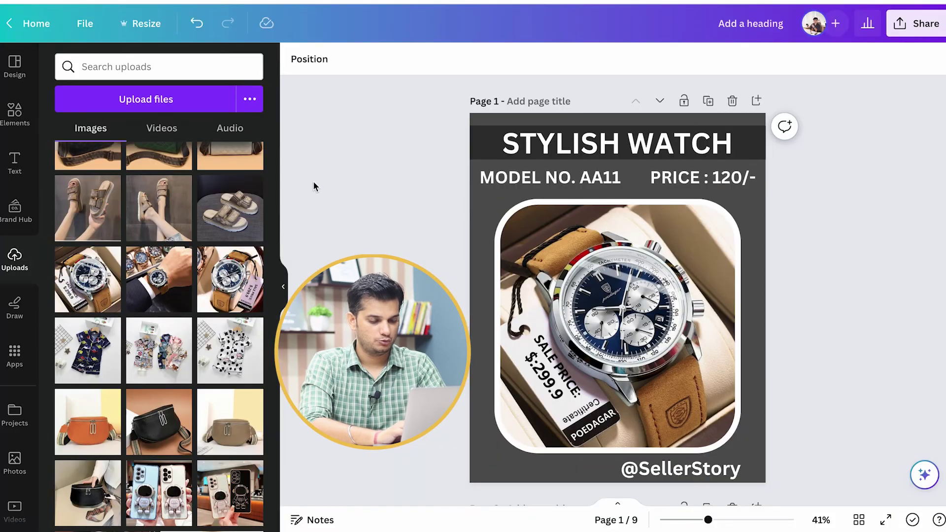